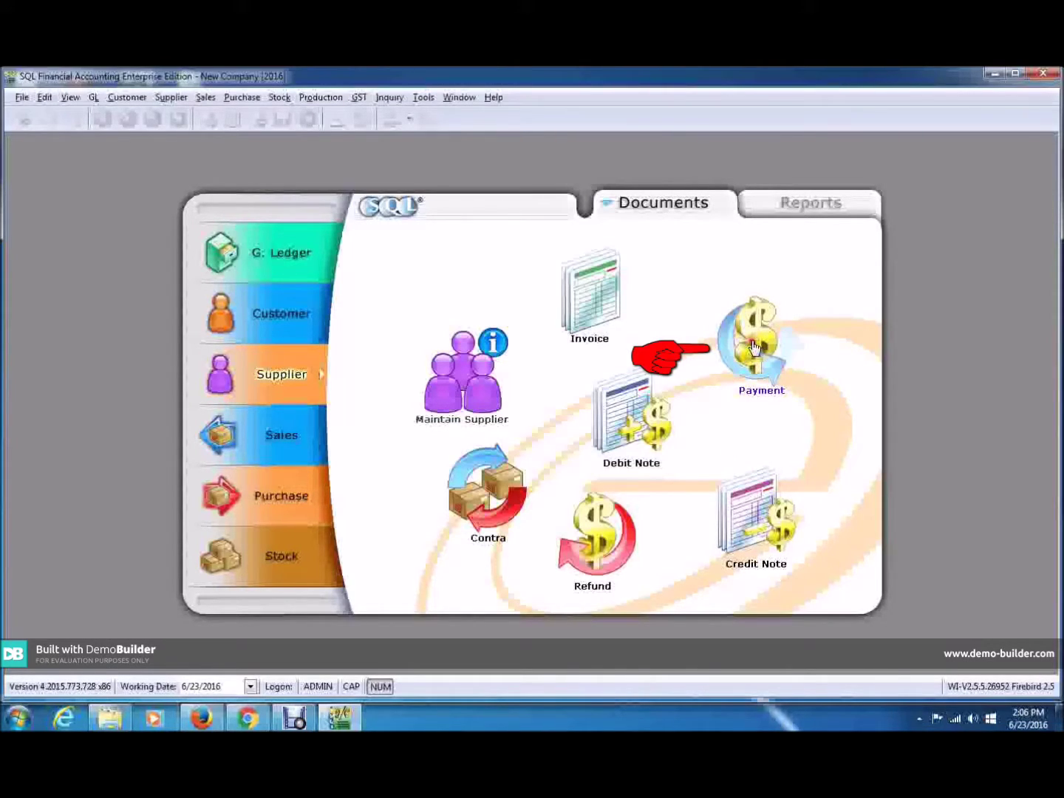
# Open the payment voucher list, try P/V No. '49' and supplier 'max' filters, then clear both.
pyautogui.click(754, 346)
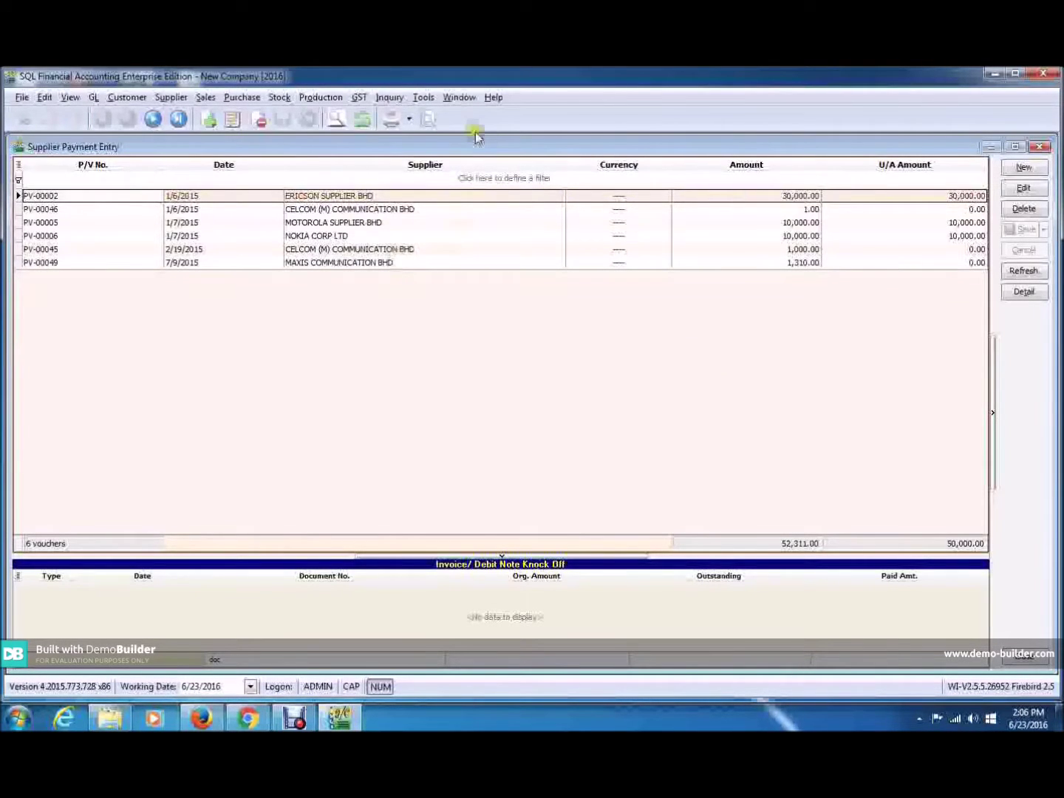
pyautogui.click(102, 180)
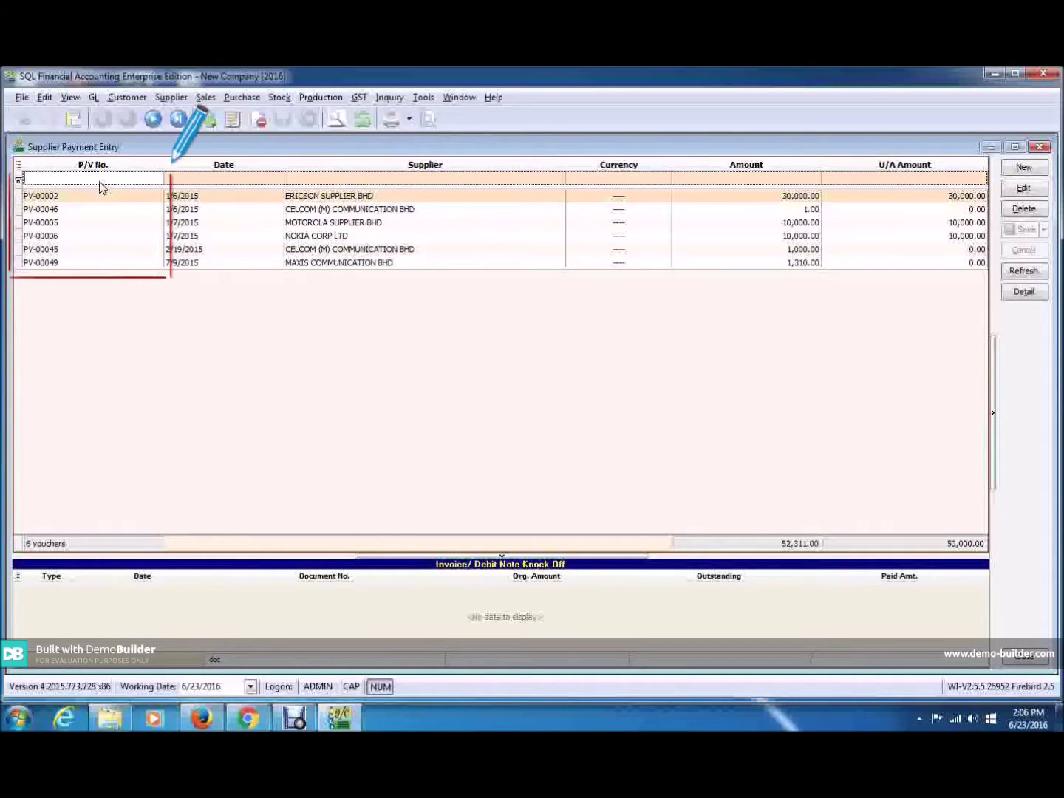
pyautogui.write('49')
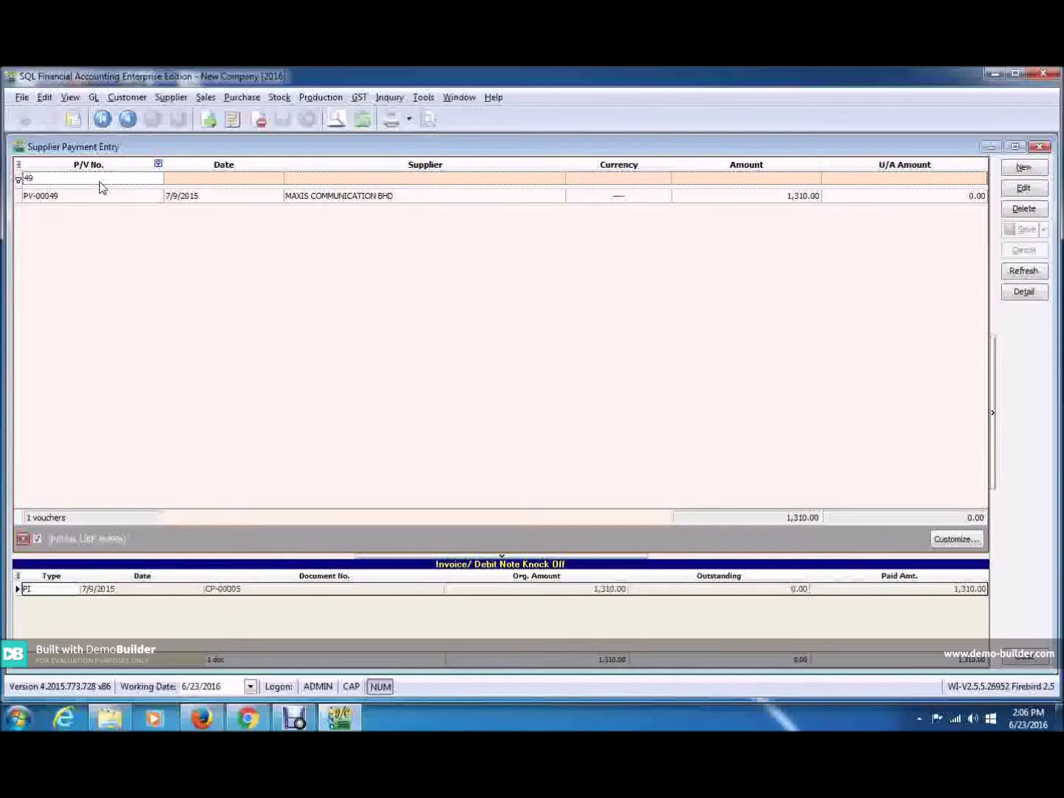
pyautogui.press('BackSpace')
pyautogui.press('BackSpace')
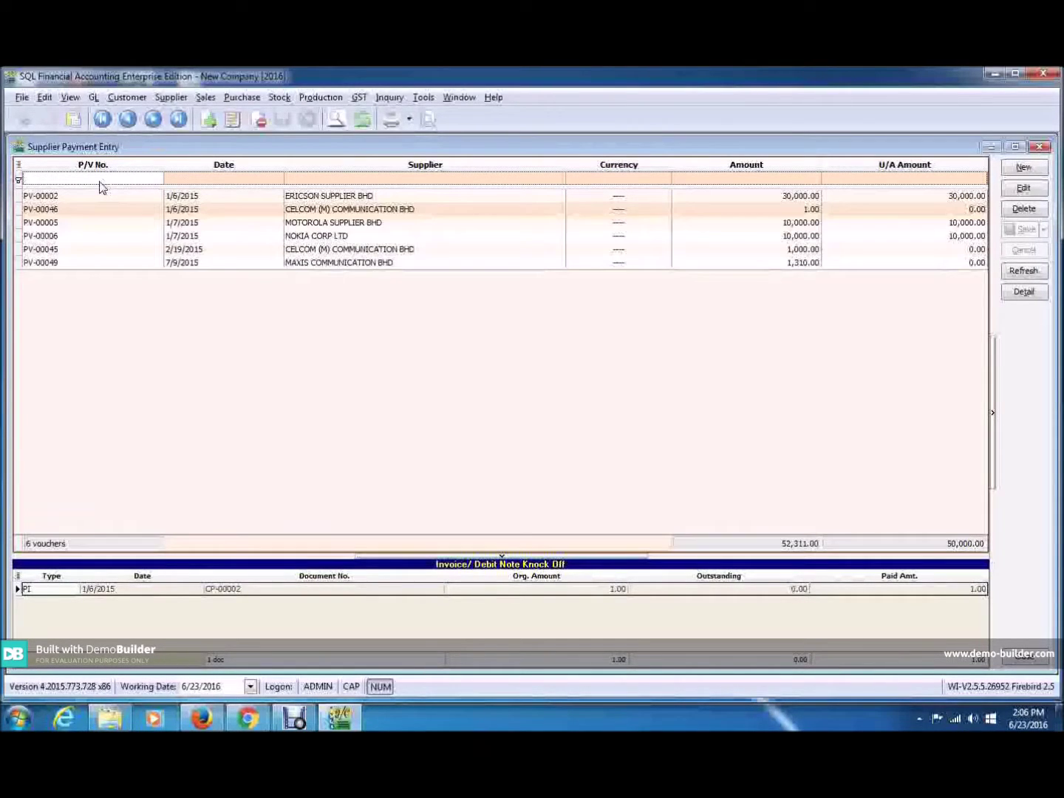
pyautogui.click(401, 178)
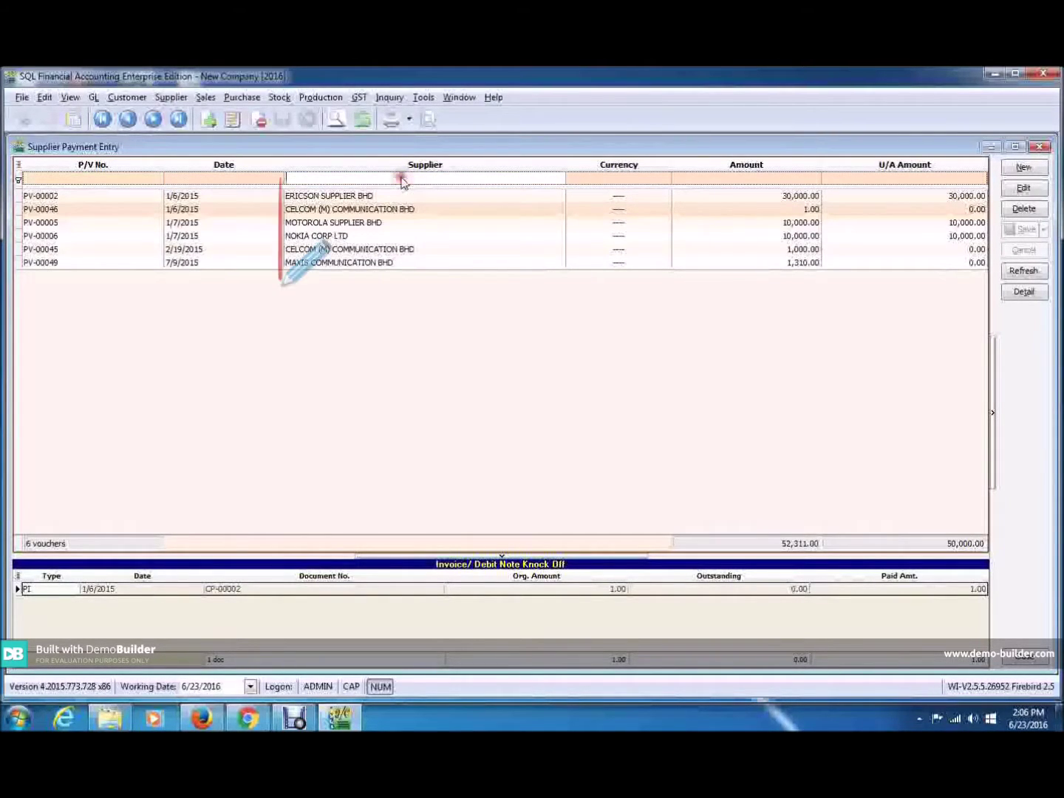
pyautogui.write('max')
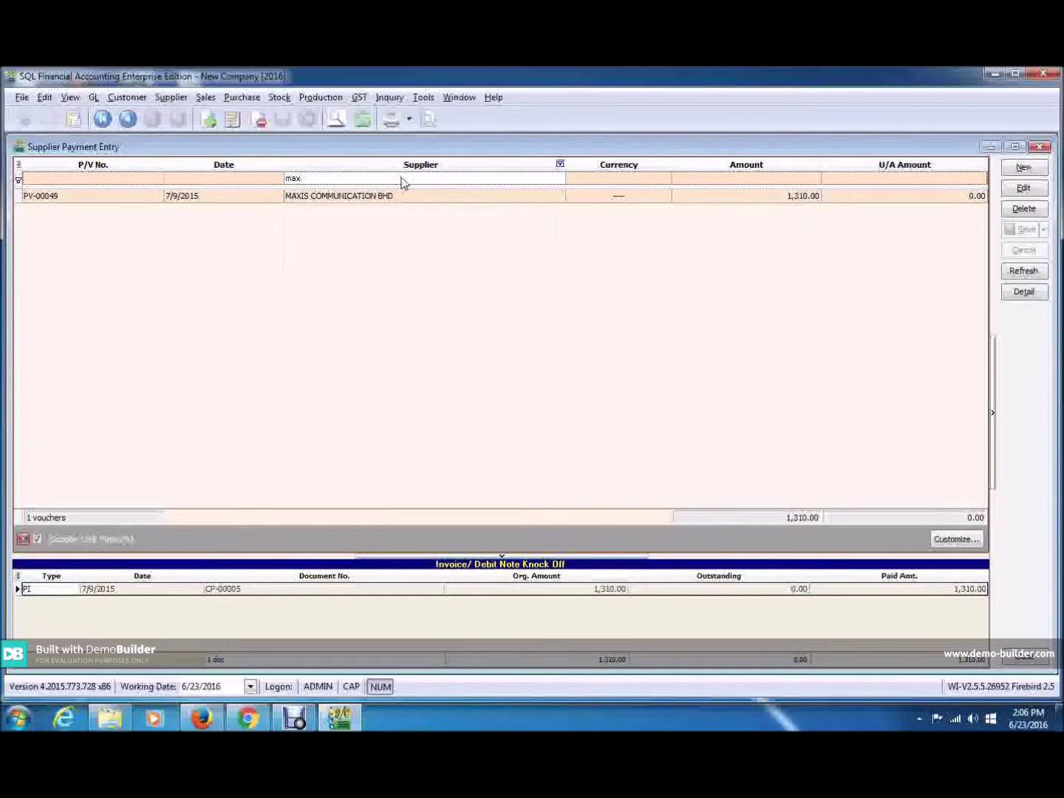
pyautogui.press('BackSpace')
pyautogui.press('BackSpace')
pyautogui.press('BackSpace')
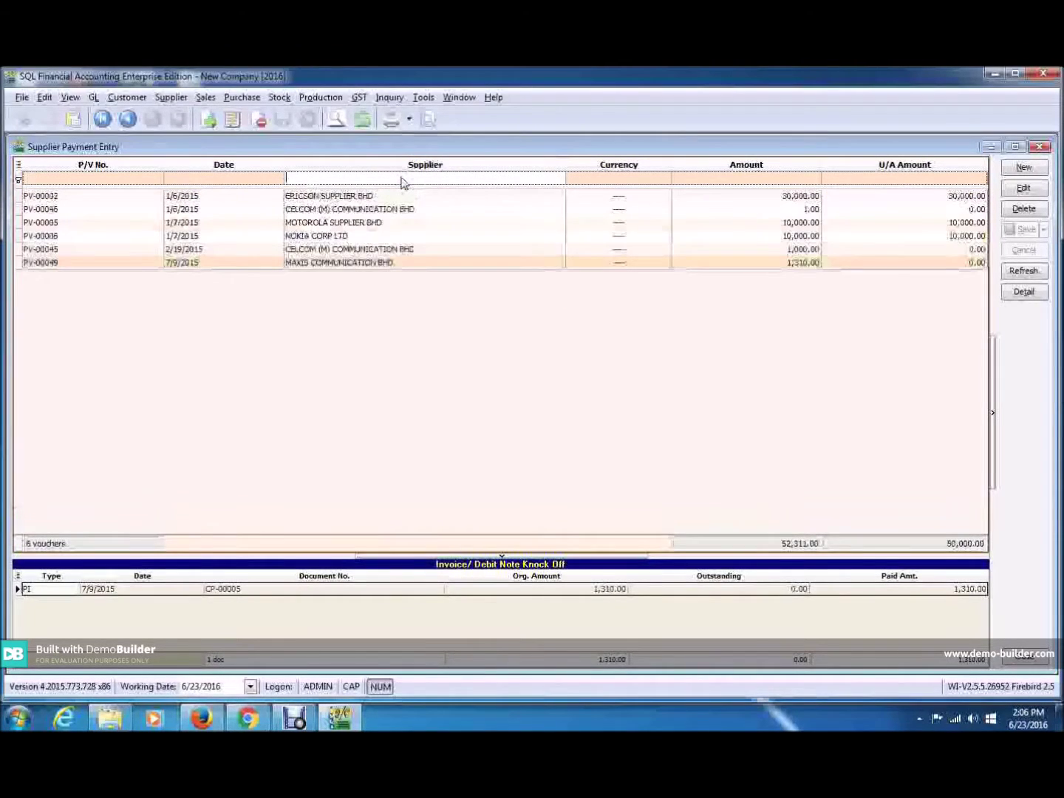
# Drag Area from the Supplier header's Field Chooser into the grid, then close the Customization window.
pyautogui.rightClick(489, 167)
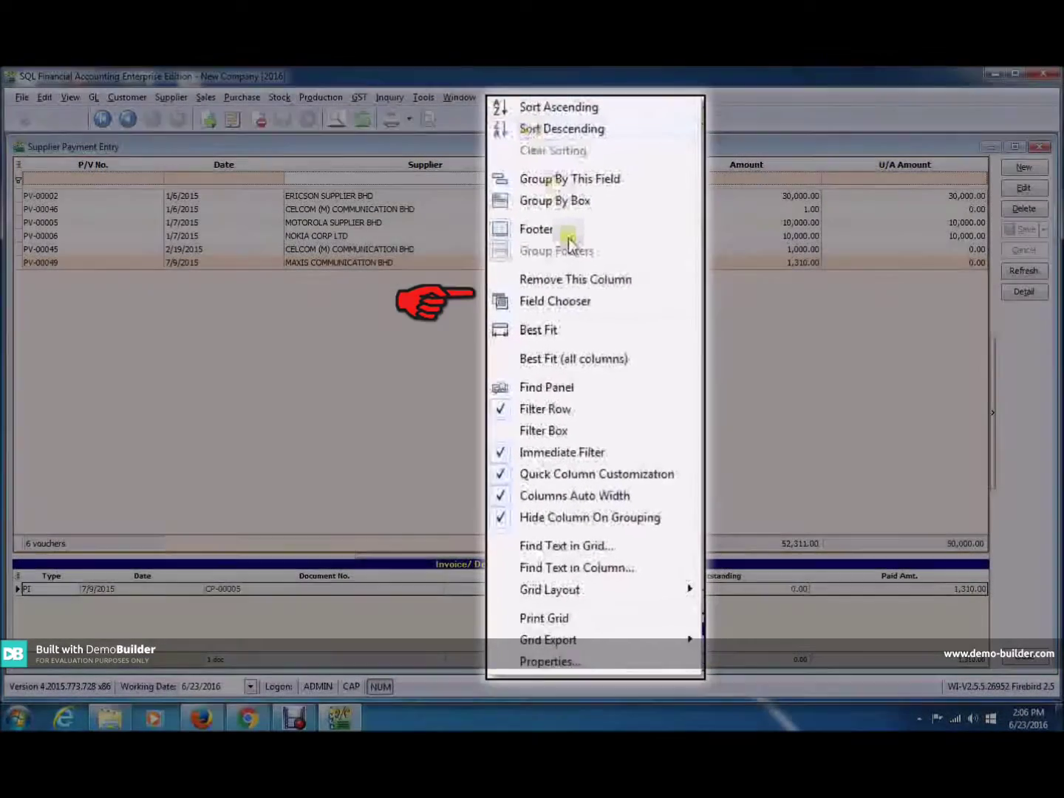
pyautogui.click(562, 301)
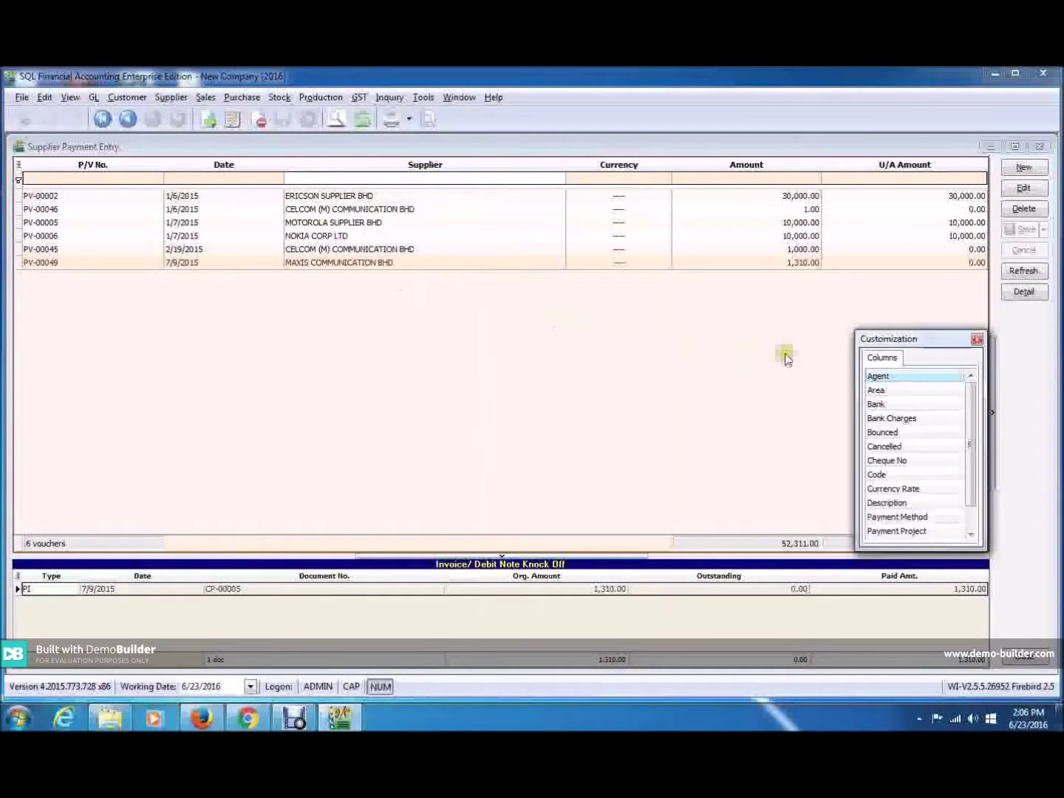
pyautogui.moveTo(877, 390); pyautogui.dragTo(575, 165)
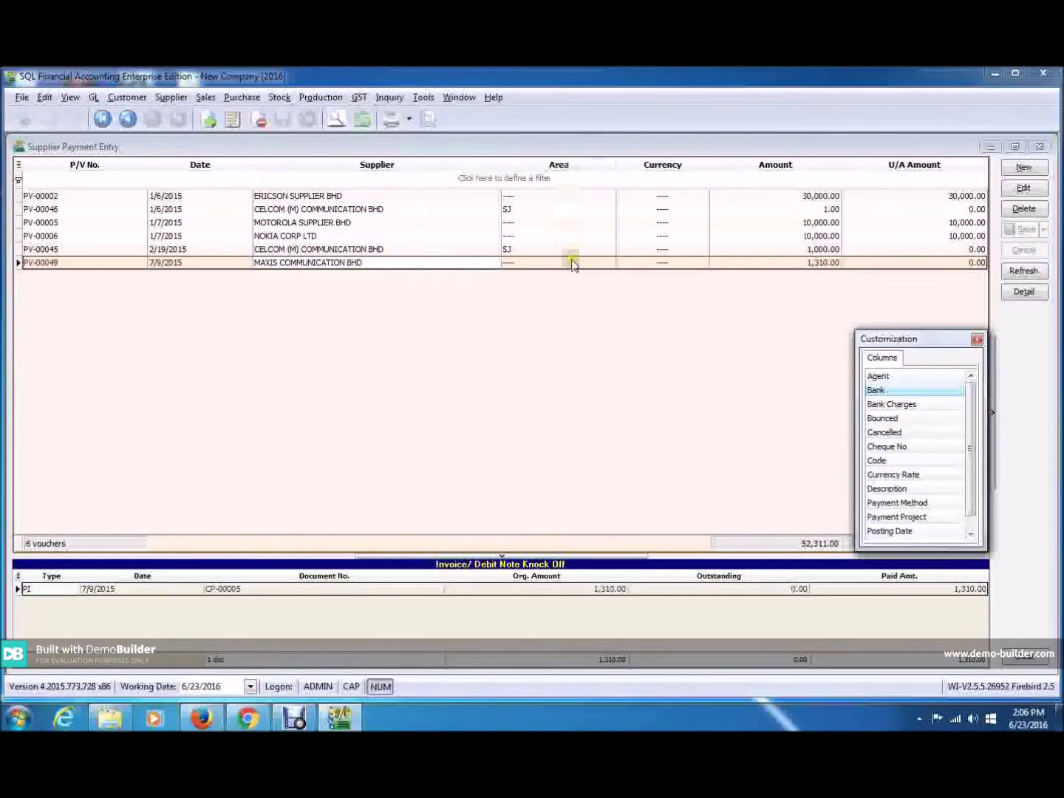
pyautogui.click(975, 341)
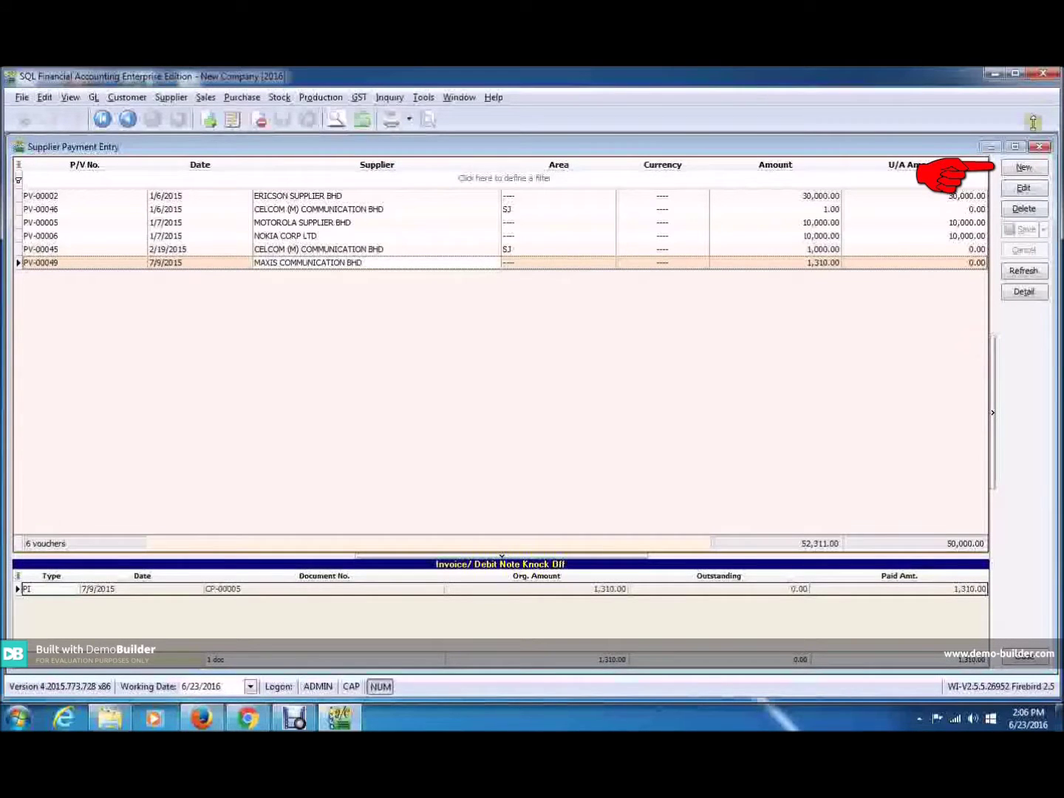
# Start a new supplier payment and make the supplier search match anywhere in names.
pyautogui.click(1023, 169)
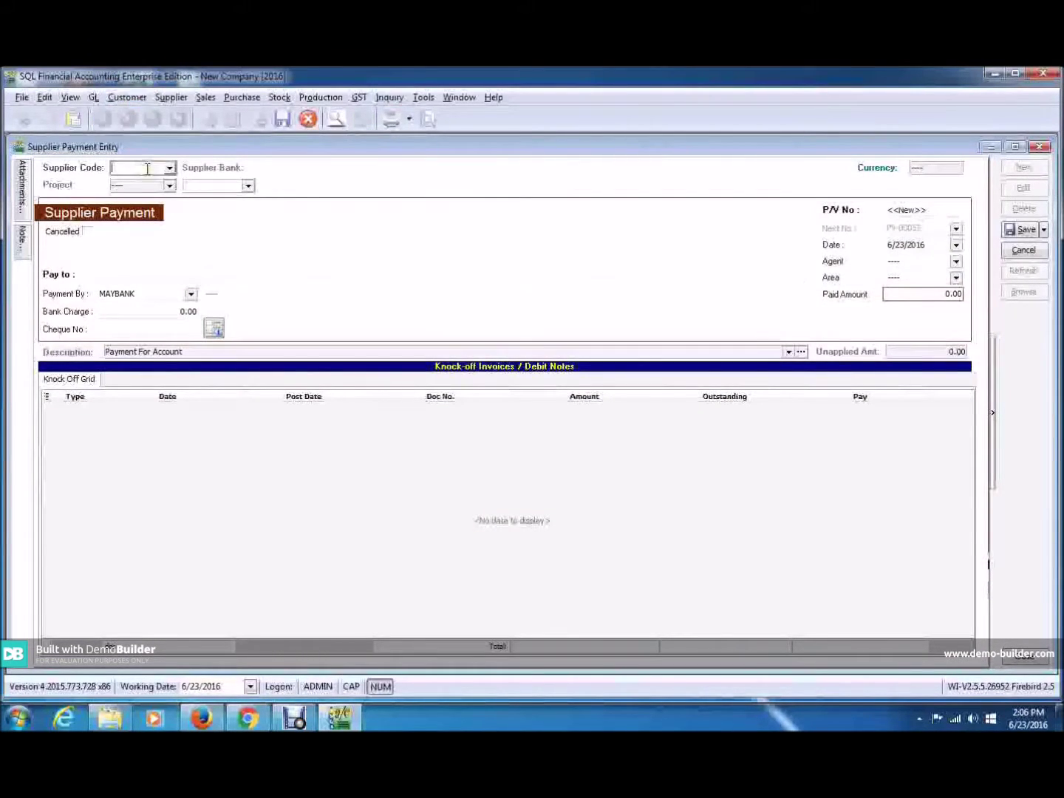
pyautogui.write('c')
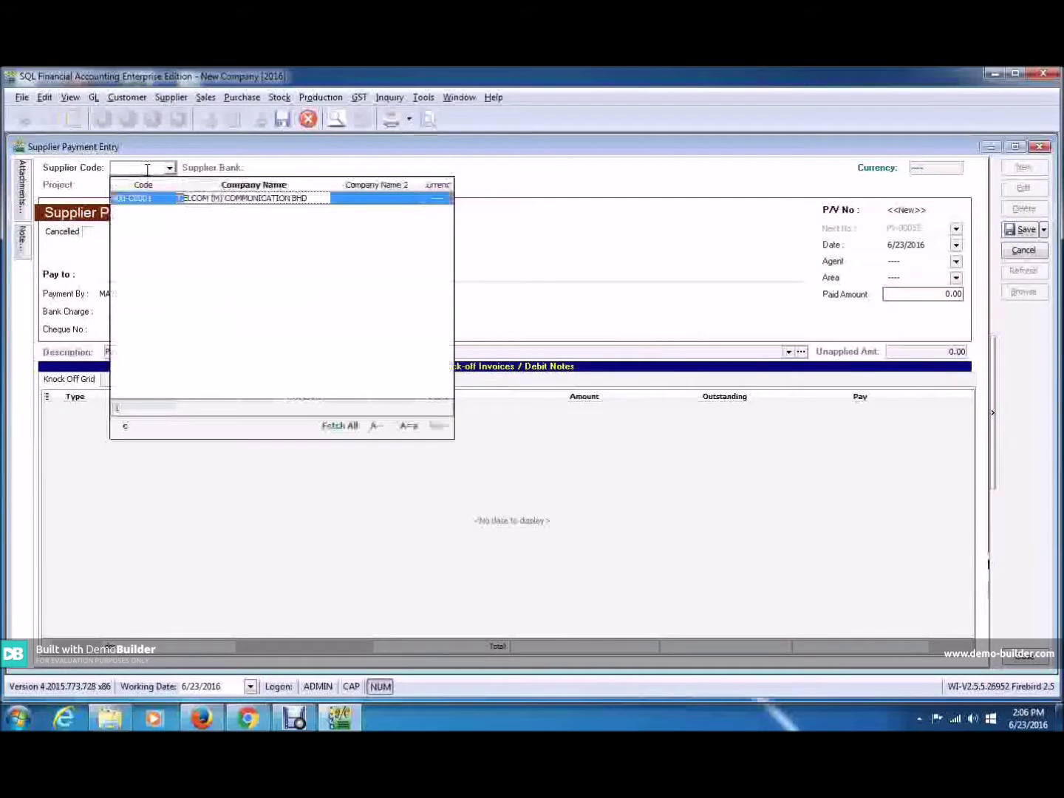
pyautogui.write('elco')
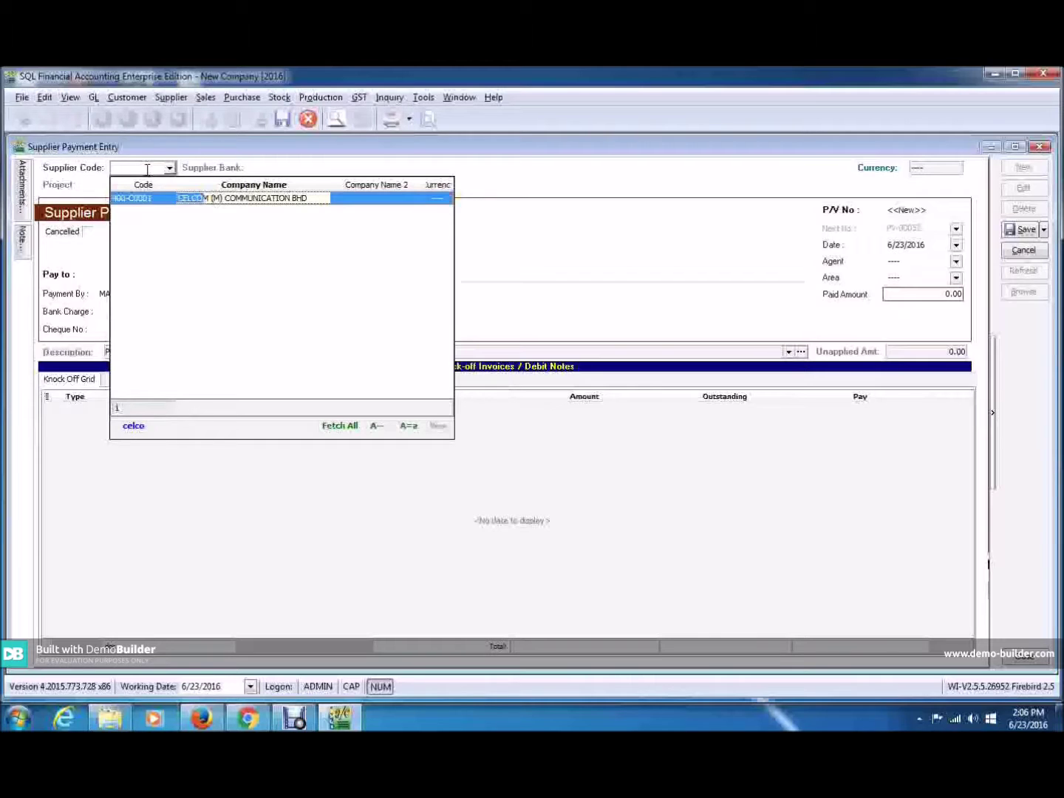
pyautogui.press('BackSpace')
pyautogui.press('BackSpace')
pyautogui.press('BackSpace')
pyautogui.press('BackSpace')
pyautogui.press('BackSpace')
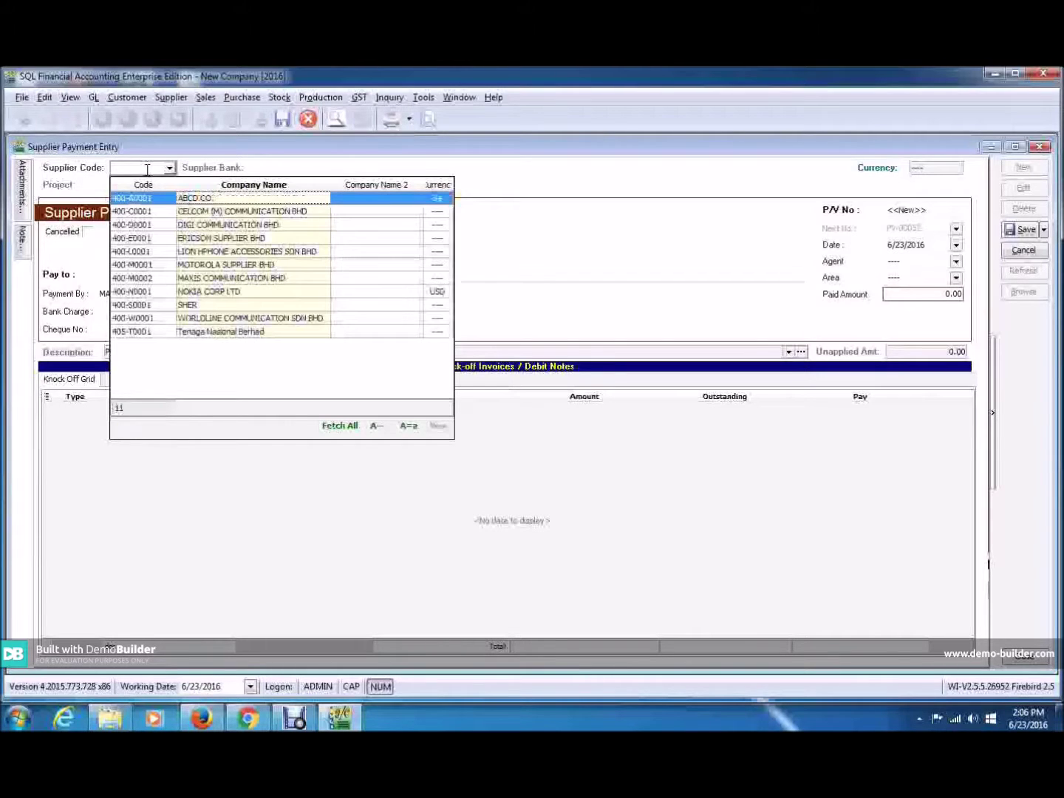
pyautogui.click(351, 384)
pyautogui.click(382, 432)
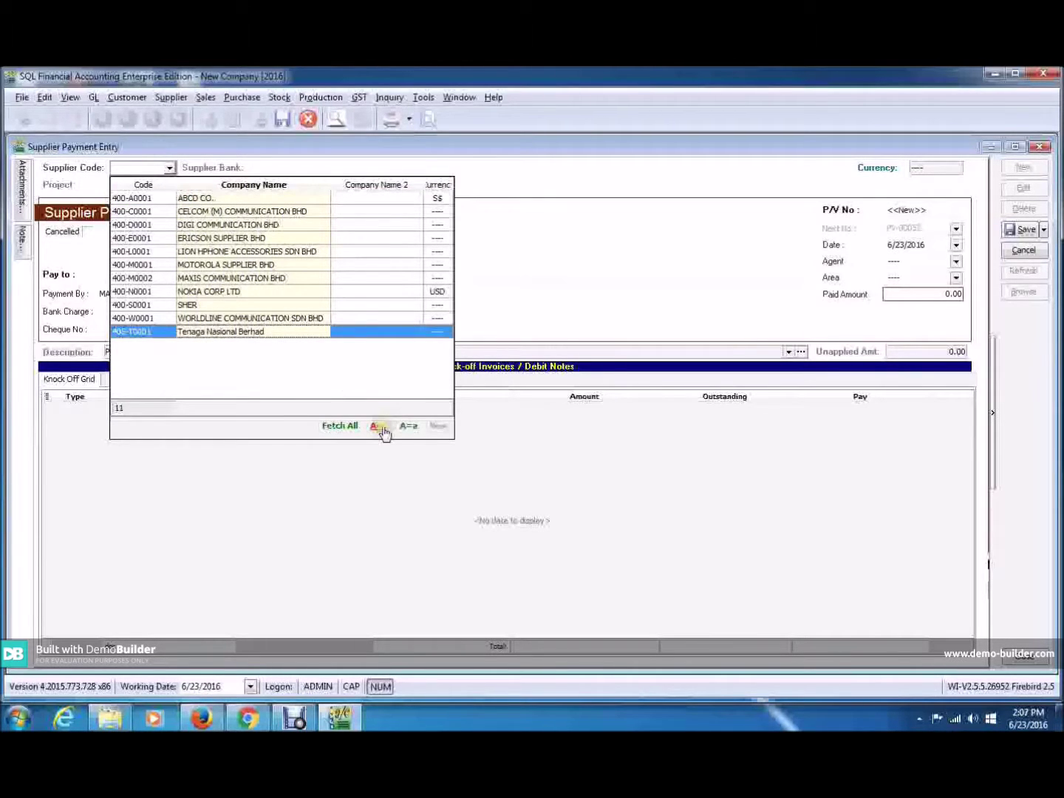
# Search 'comm' and pick 400-C0001 CELCOM (M) COMMUNICATION BHD as the supplier.
pyautogui.write('co')
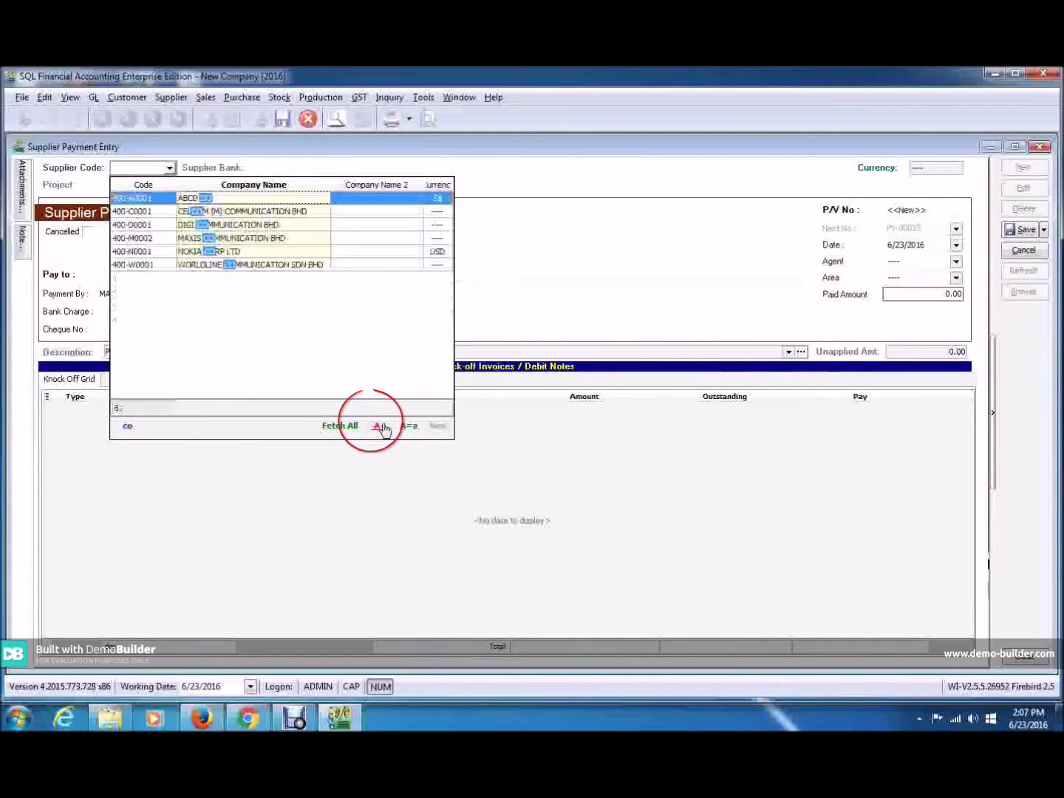
pyautogui.write('mm')
pyautogui.click(224, 224)
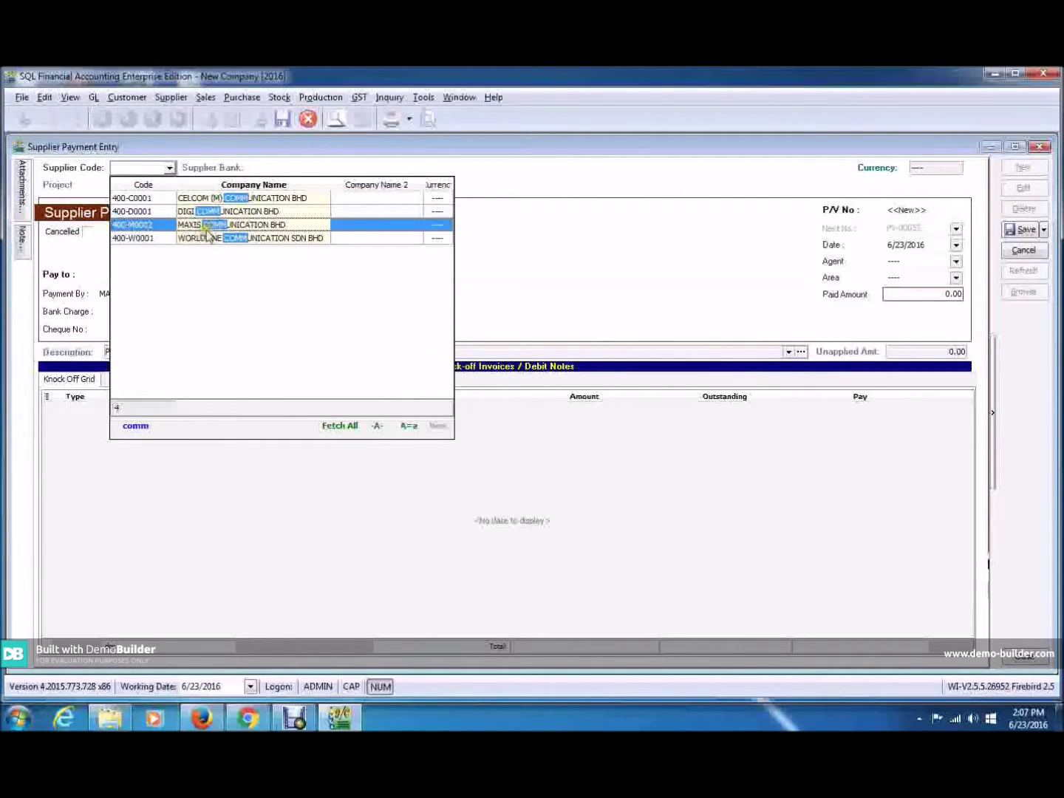
pyautogui.press('Up')
pyautogui.press('Up')
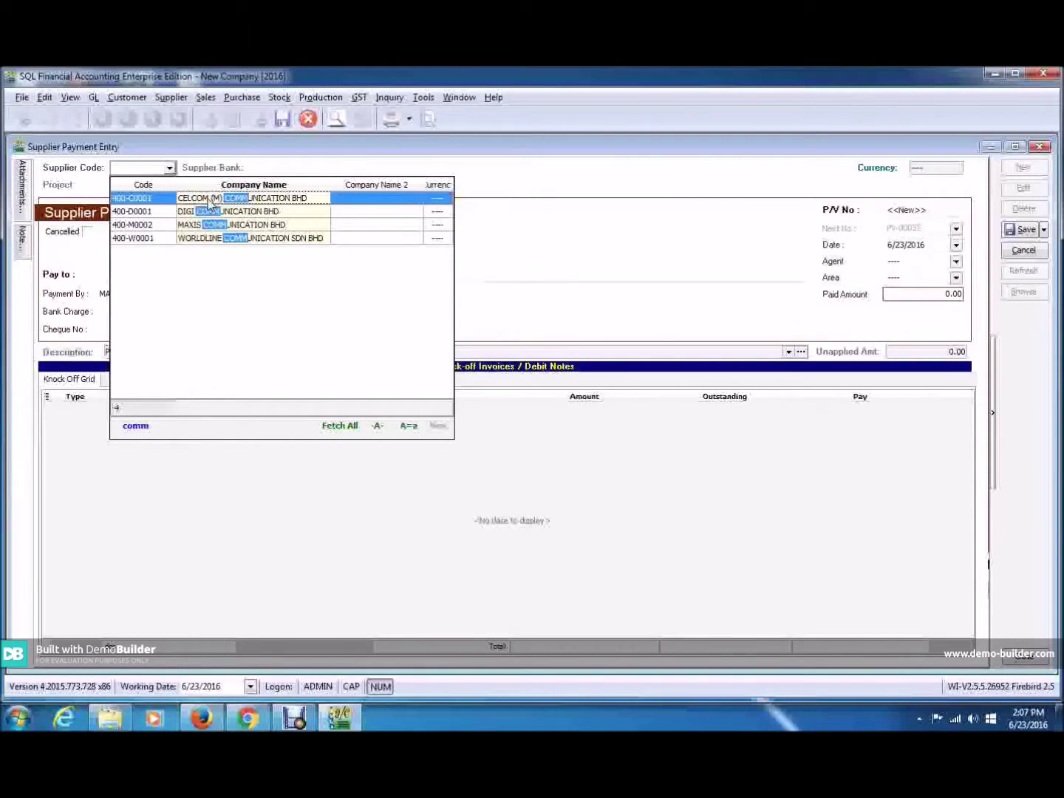
pyautogui.click(210, 202)
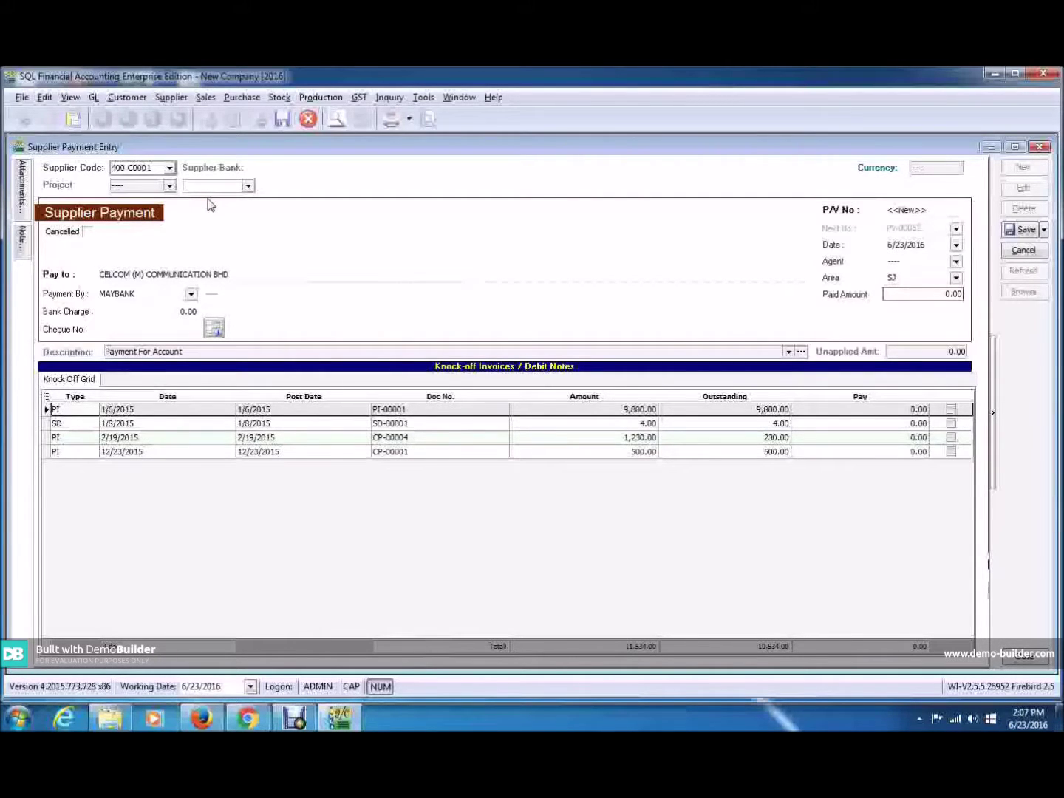
# Click through fields and the document grid of the new CELCOM payment form.
pyautogui.click(528, 555)
pyautogui.click(748, 375)
pyautogui.click(831, 396)
pyautogui.click(767, 483)
pyautogui.click(637, 482)
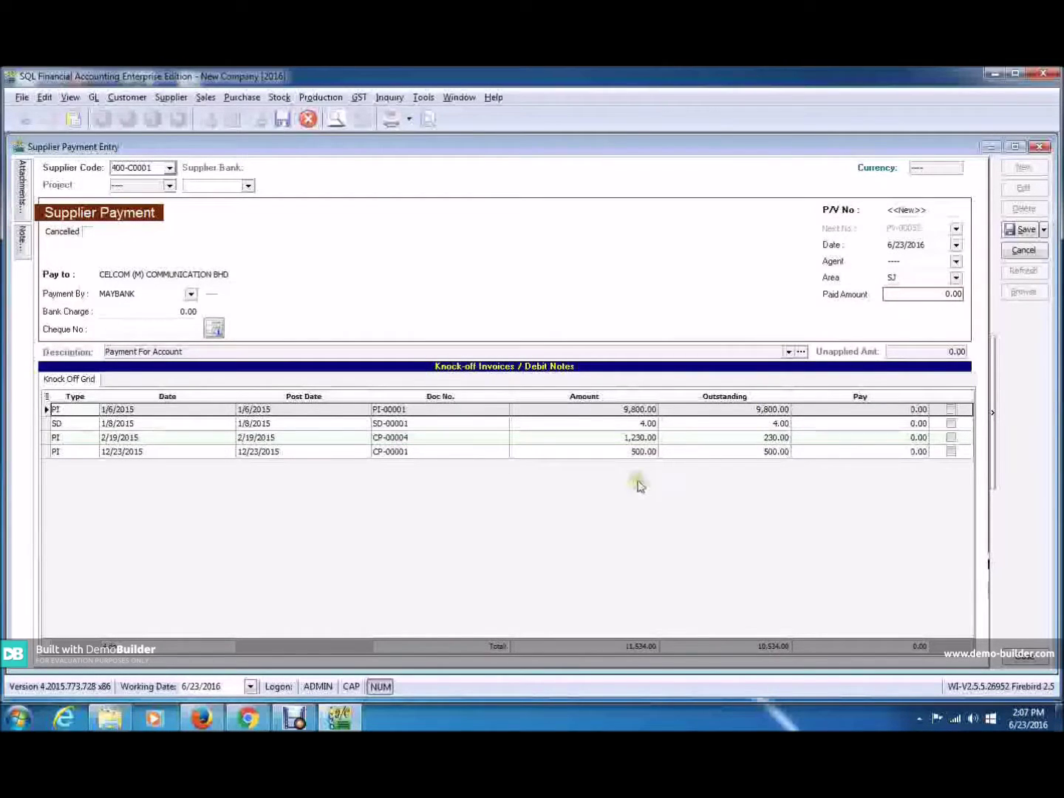
pyautogui.click(278, 330)
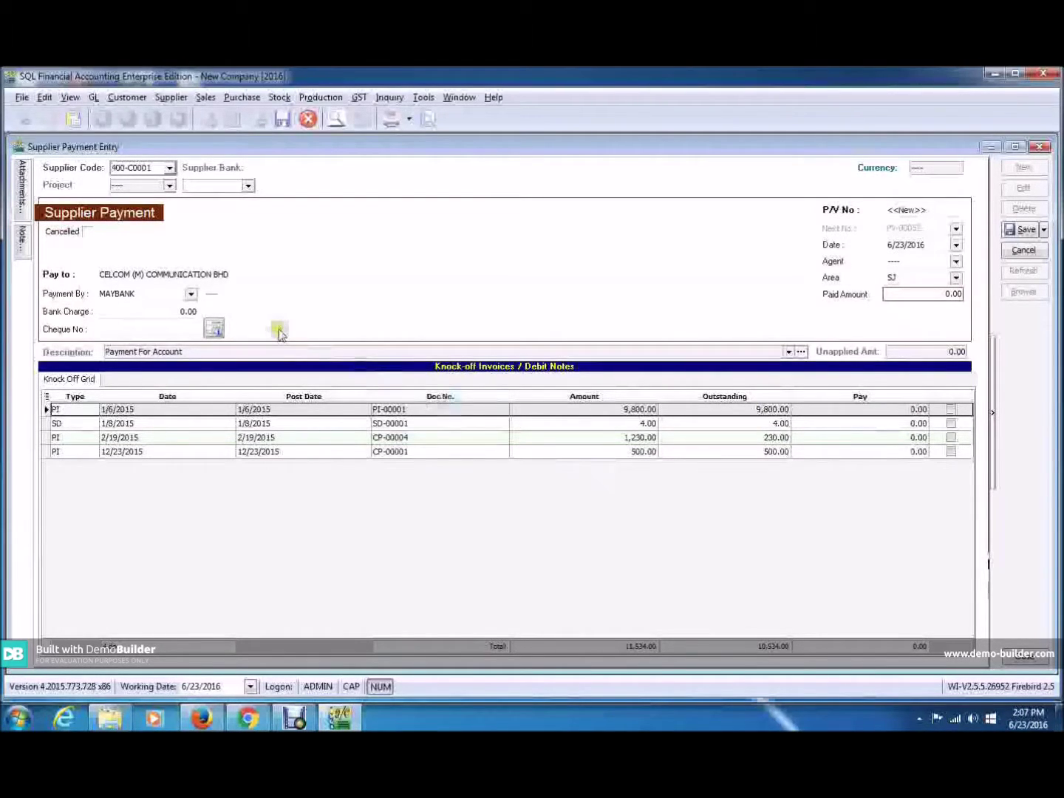
# Set Payment By to MAYBANK and enter the cheque number.
pyautogui.click(189, 295)
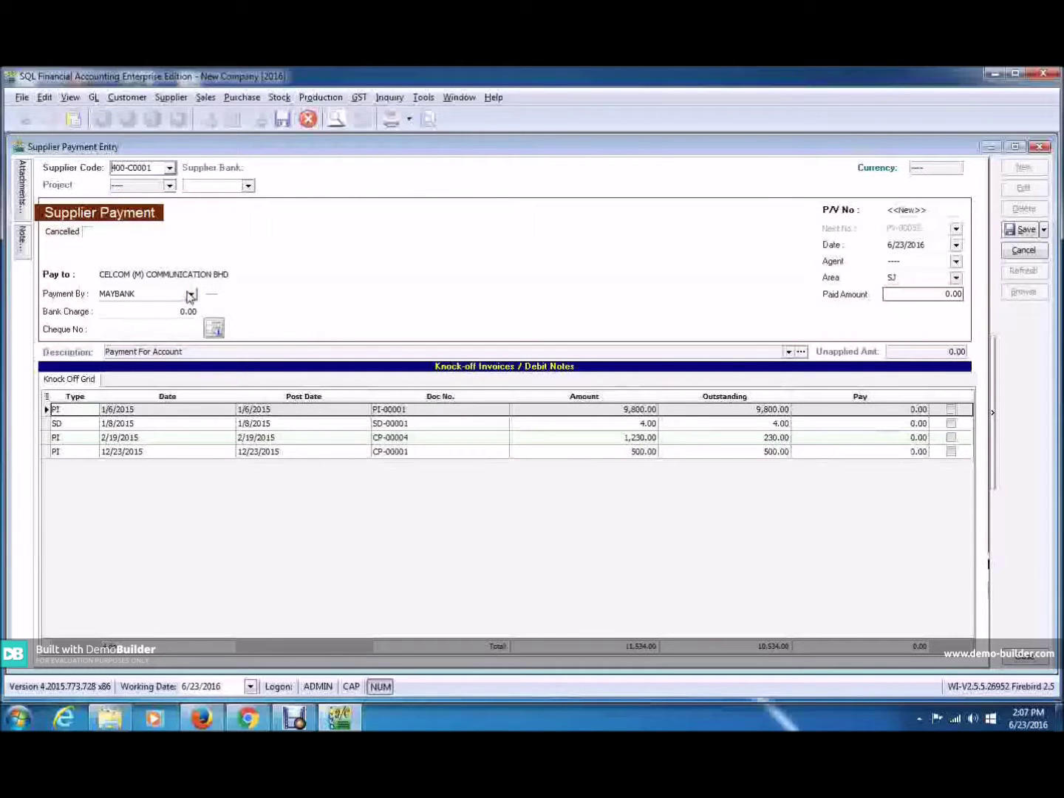
pyautogui.click(231, 295)
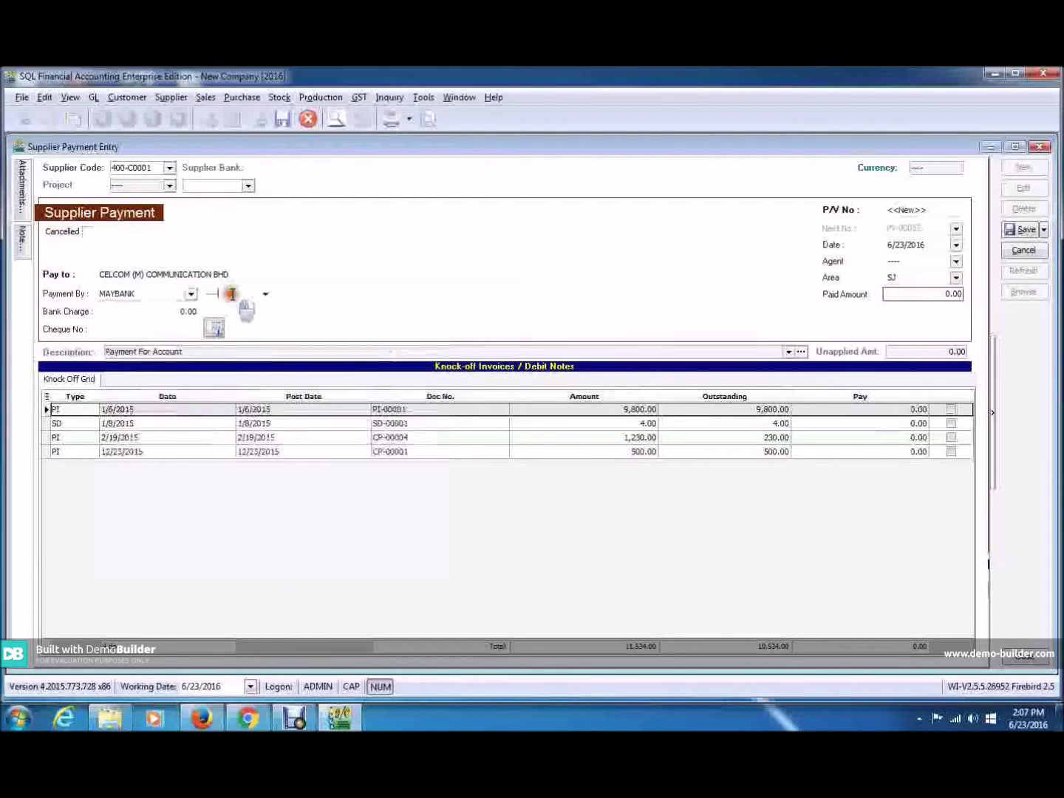
pyautogui.click(167, 328)
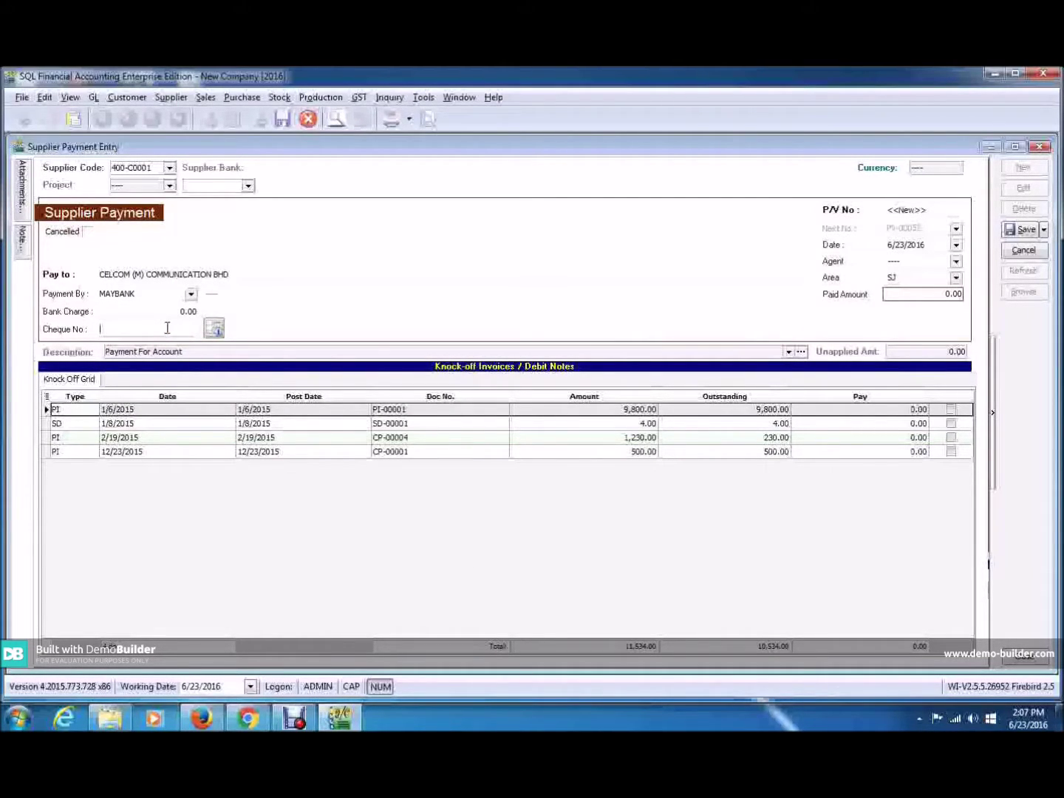
pyautogui.write('MBB')
pyautogui.write('B')
pyautogui.write('1542')
pyautogui.write('33')
pyautogui.write('4')
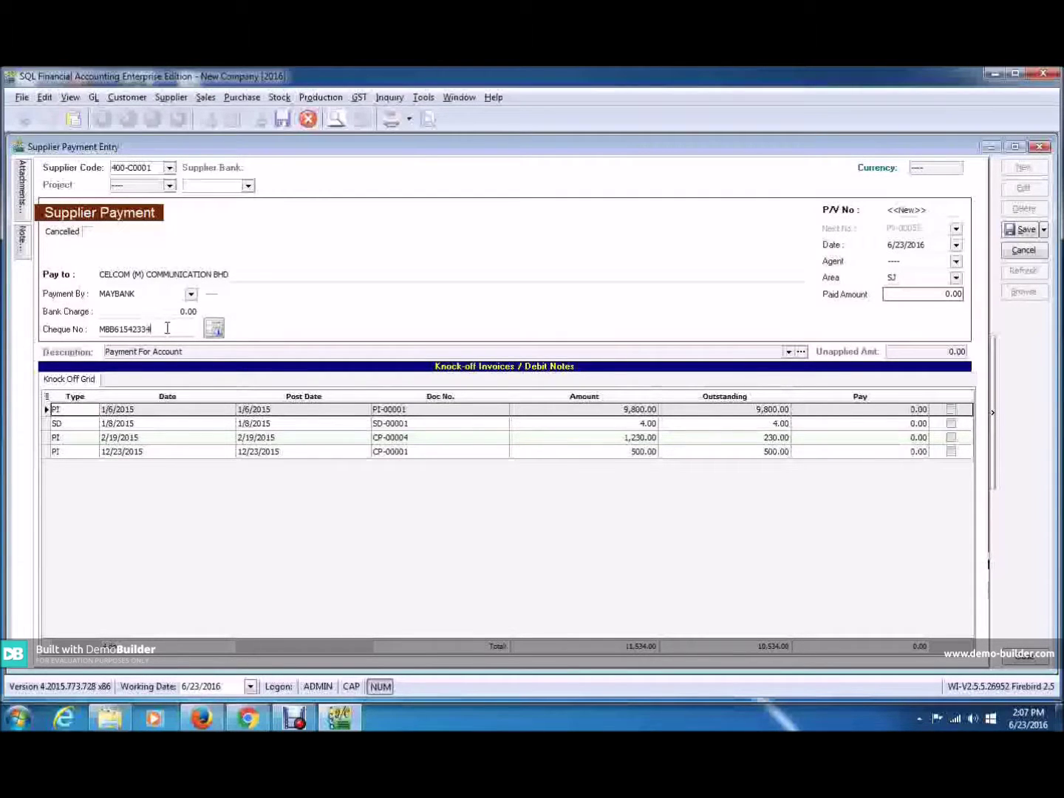
# Replace the 0.00 paid amount with 500 on the CELCOM payment.
pyautogui.click(922, 295)
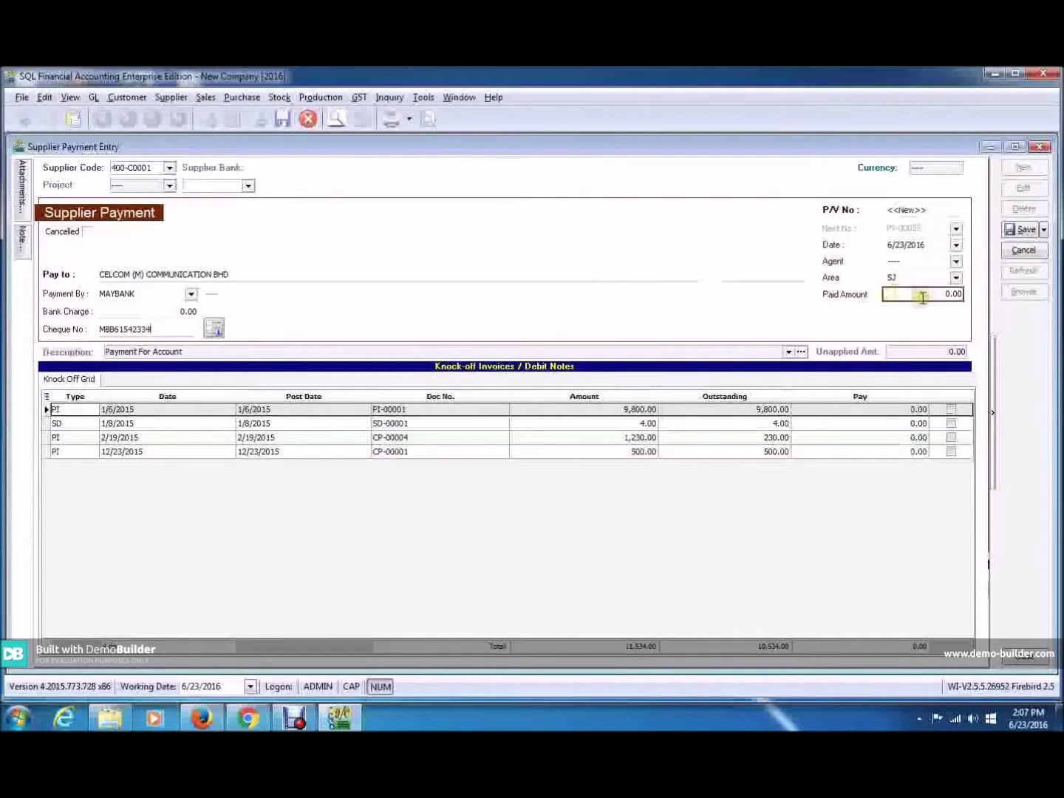
pyautogui.doubleClick(922, 297)
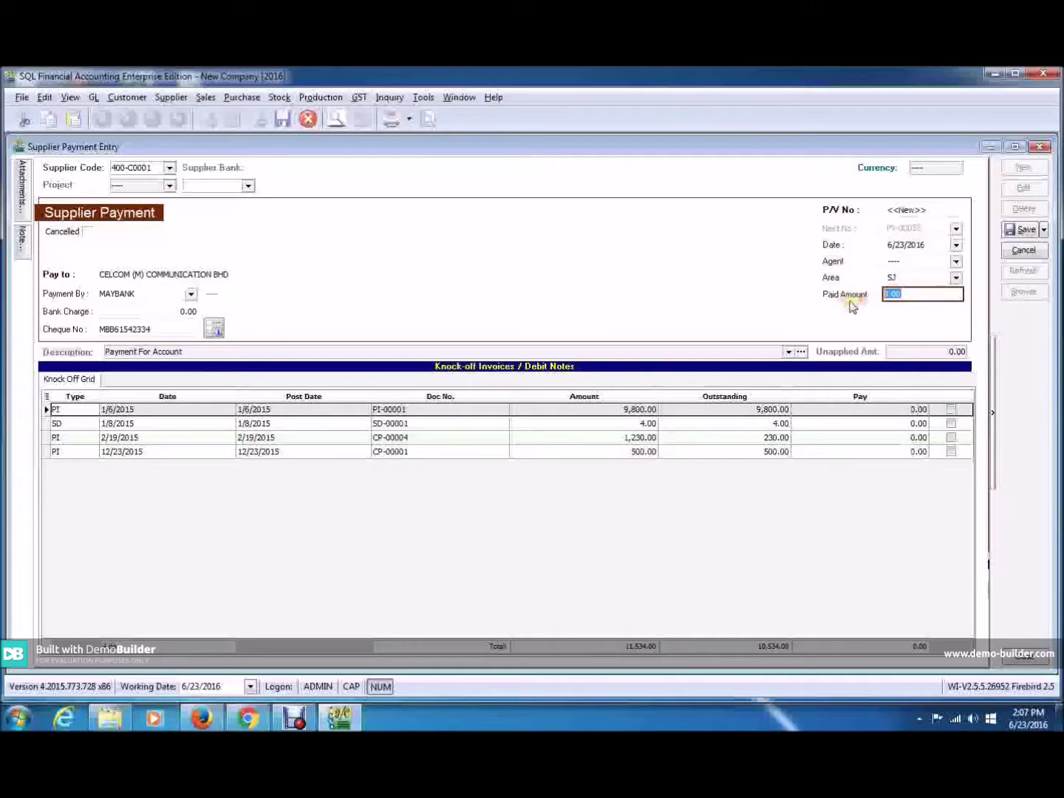
pyautogui.write('500')
pyautogui.press('Tab')
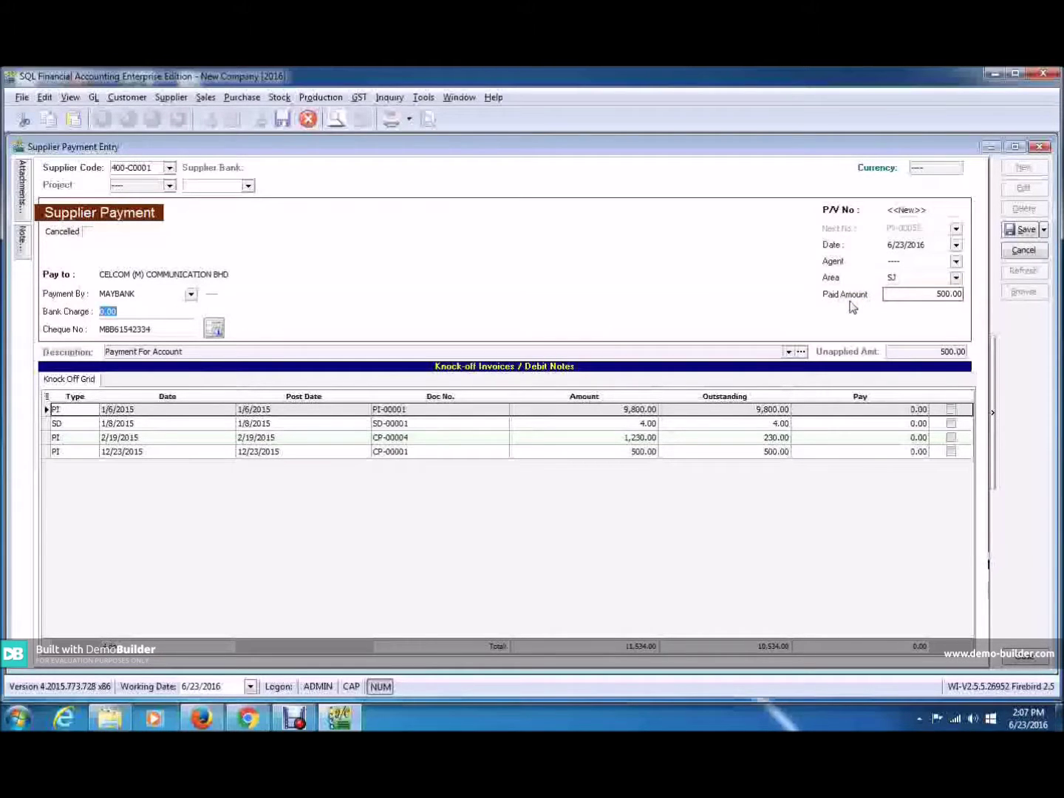
pyautogui.click(892, 275)
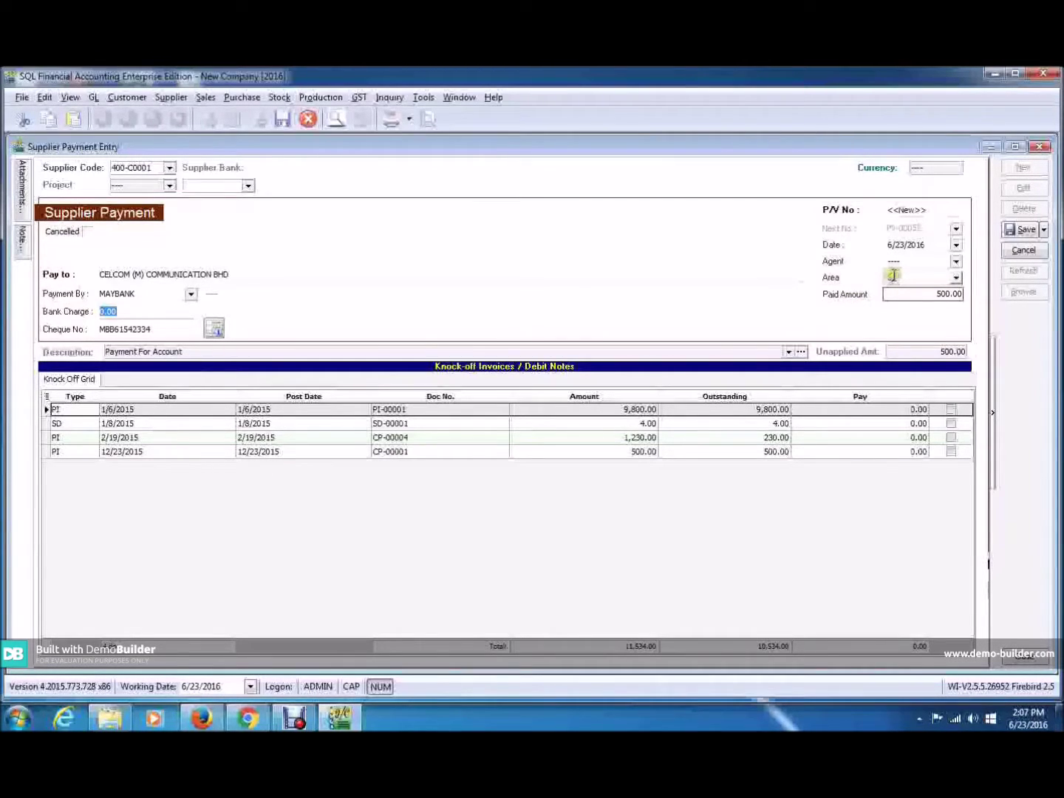
pyautogui.click(900, 289)
pyautogui.click(962, 349)
pyautogui.click(978, 434)
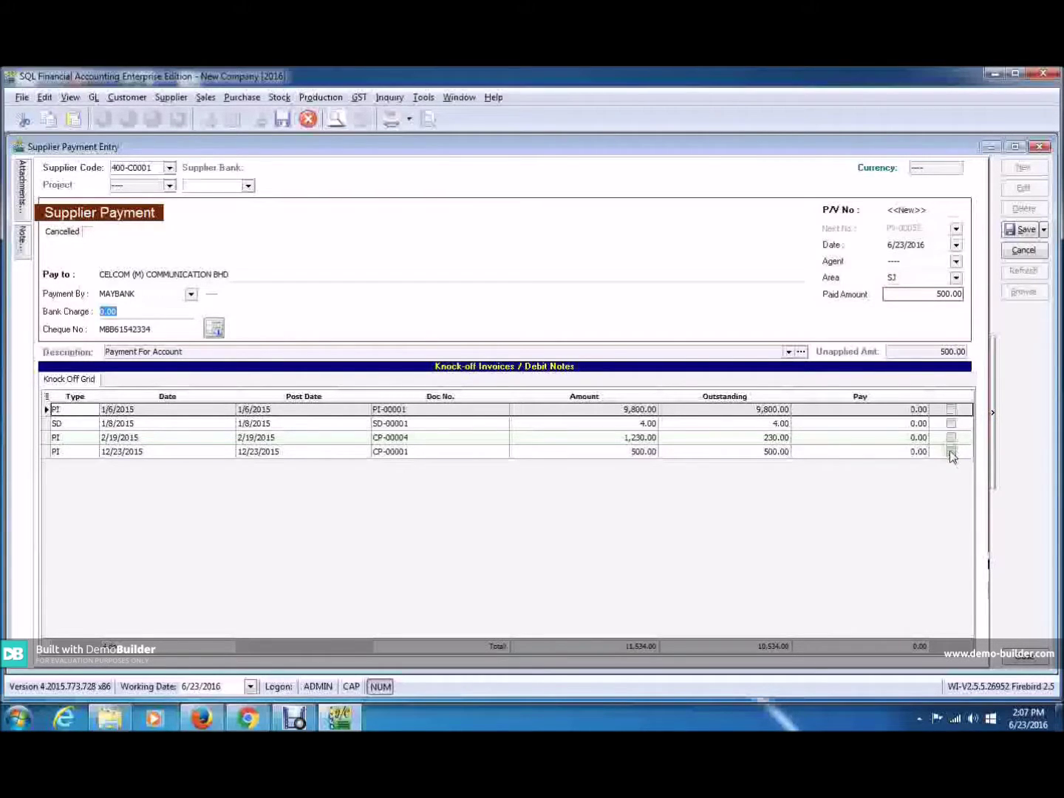
# Tick invoice CP-00001 and pay 300.00 against it.
pyautogui.click(951, 452)
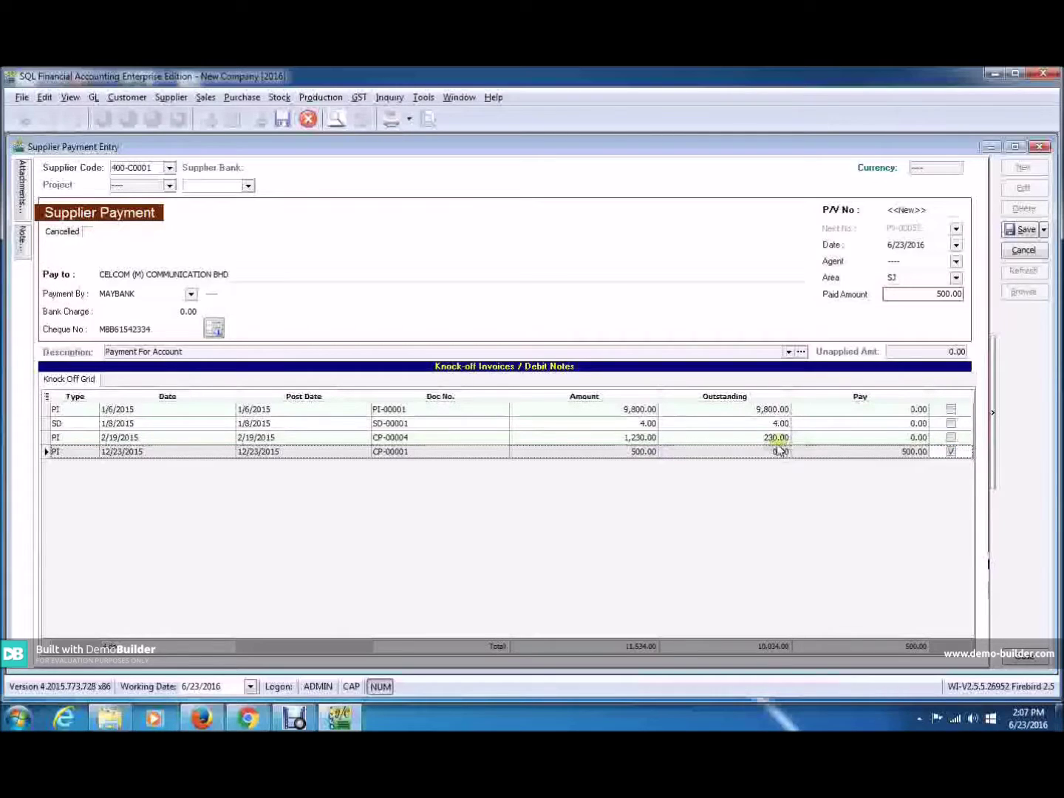
pyautogui.click(902, 452)
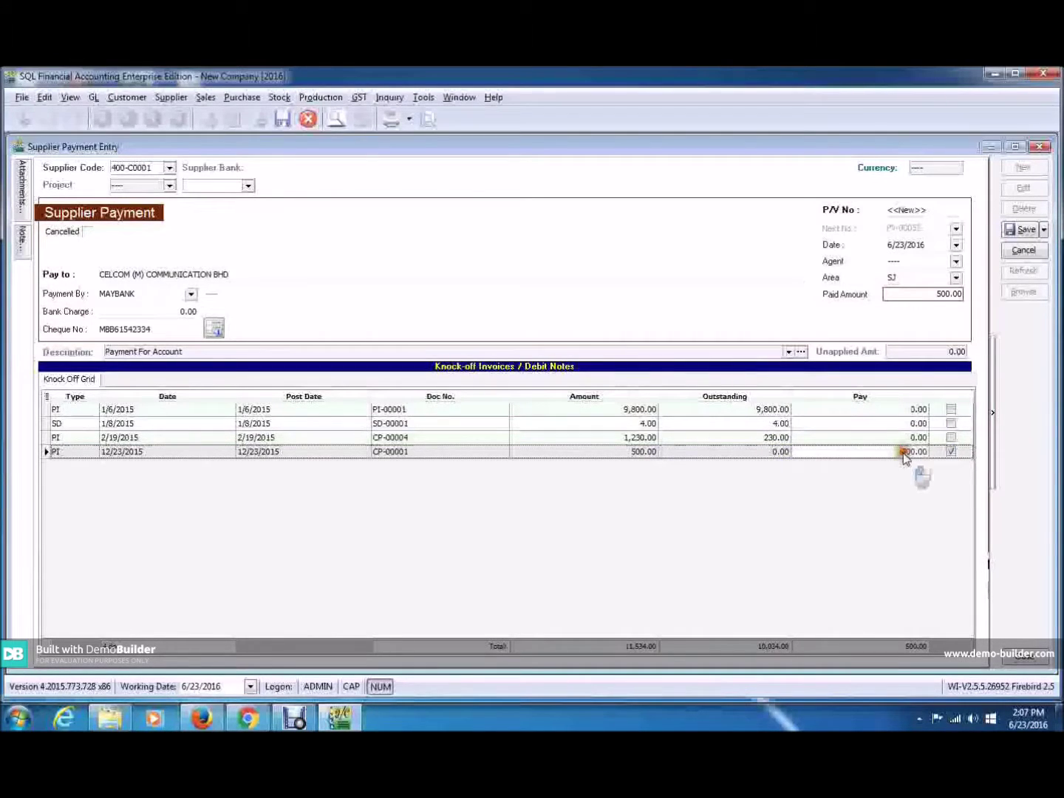
pyautogui.write('300')
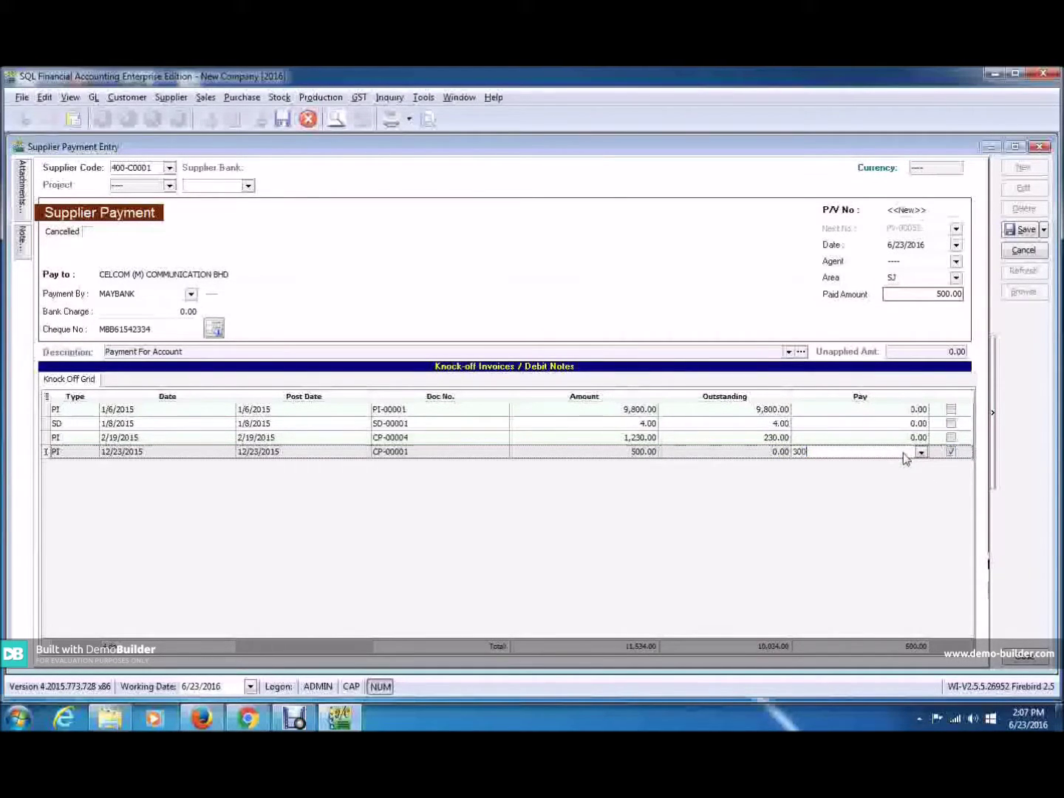
pyautogui.click(951, 439)
# Apply the remaining 200.00 to CP-00004 and save the payment as PV-00052.
pyautogui.click(846, 439)
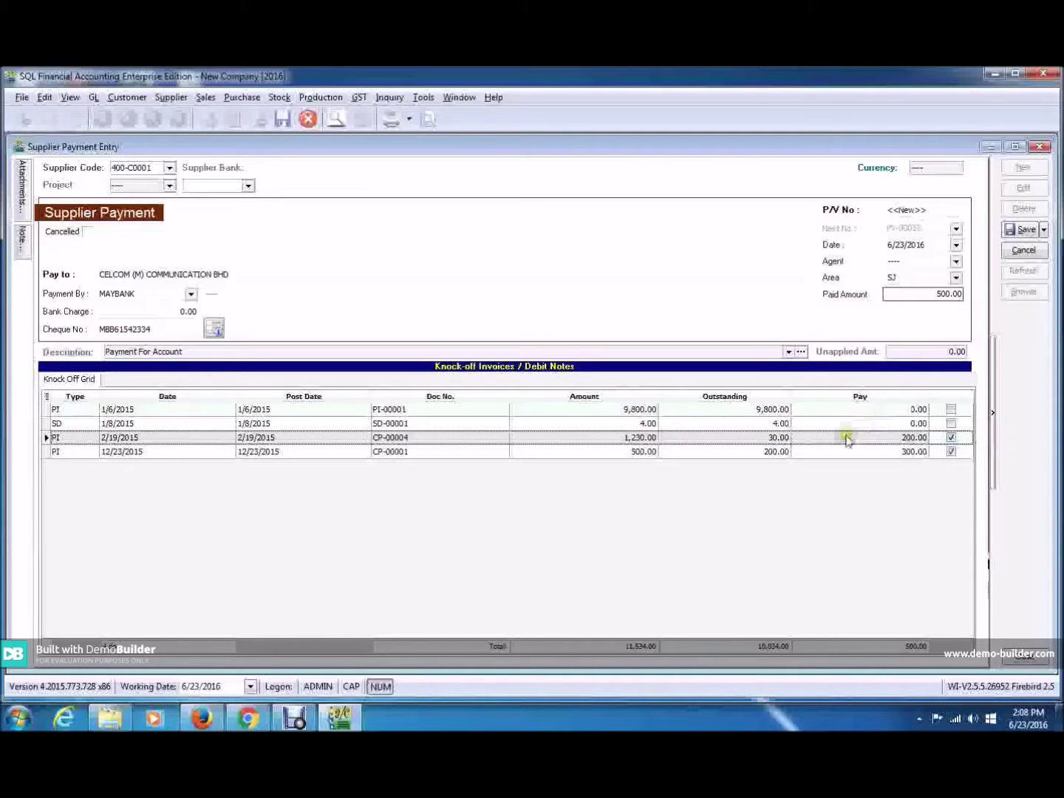
pyautogui.click(857, 437)
pyautogui.click(1020, 230)
pyautogui.click(770, 298)
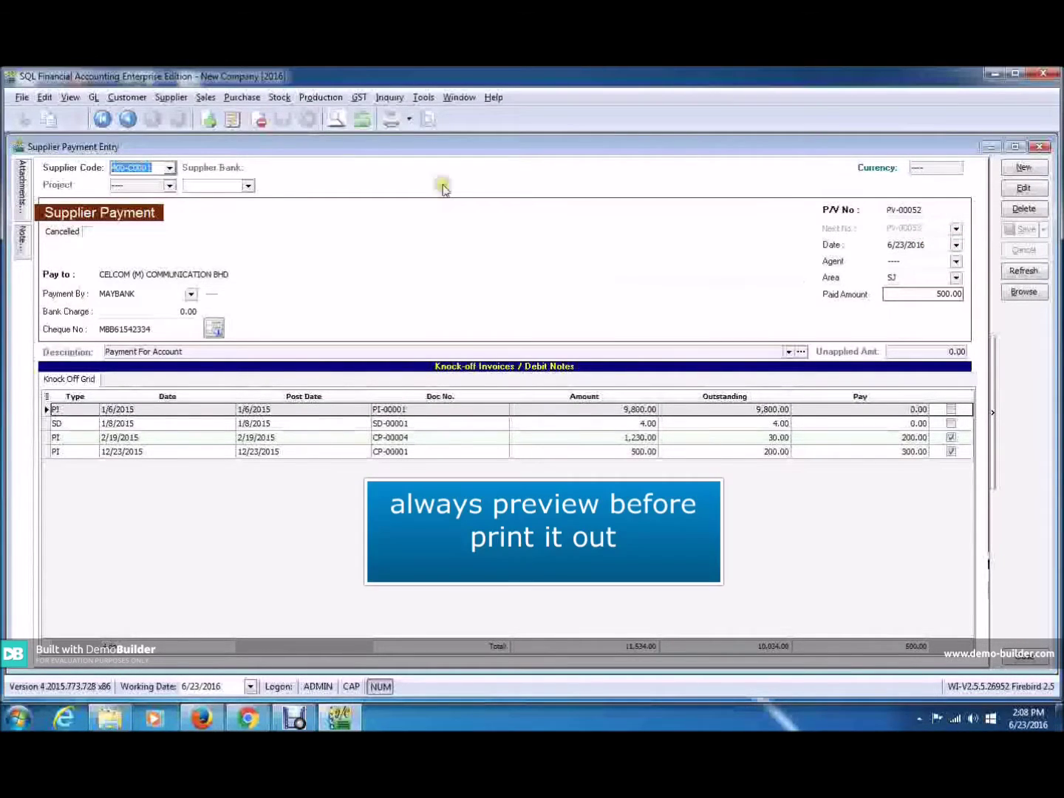
# Preview PV-00052 with the 'GL Payment Voucher - Detail - Half (GST)' report layout.
pyautogui.click(428, 120)
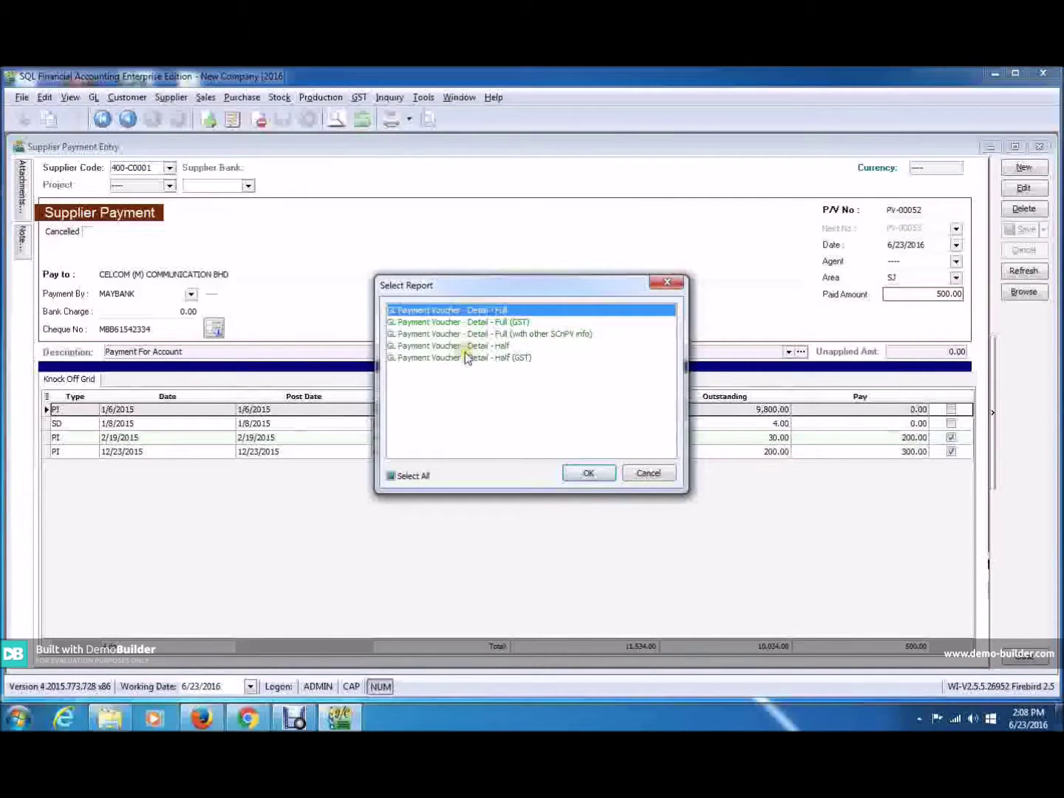
pyautogui.click(465, 357)
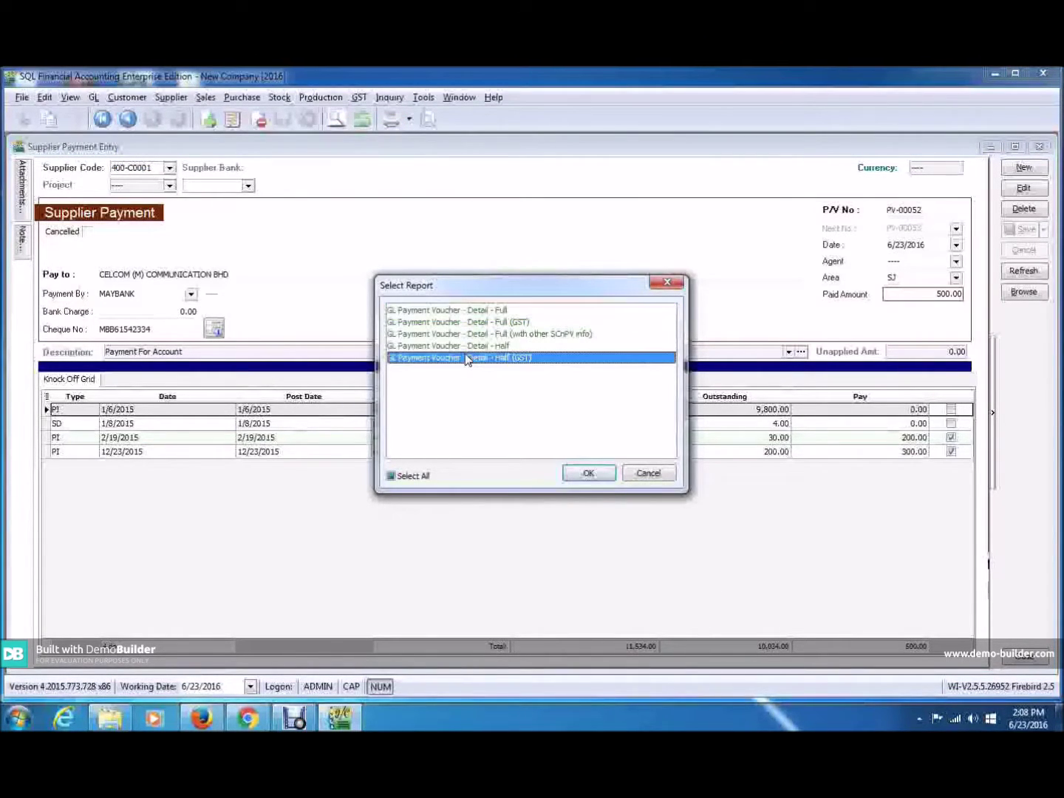
pyautogui.click(602, 474)
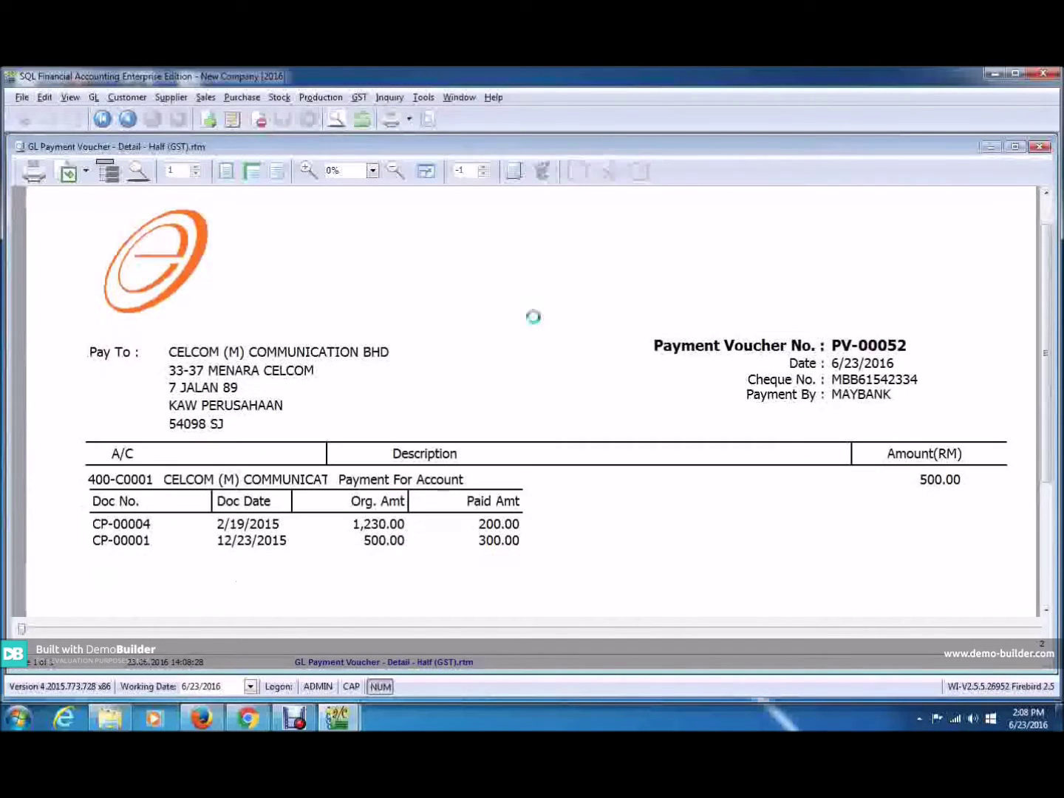
pyautogui.scroll(-3, 537, 389)
pyautogui.scroll(-1, 538, 389)
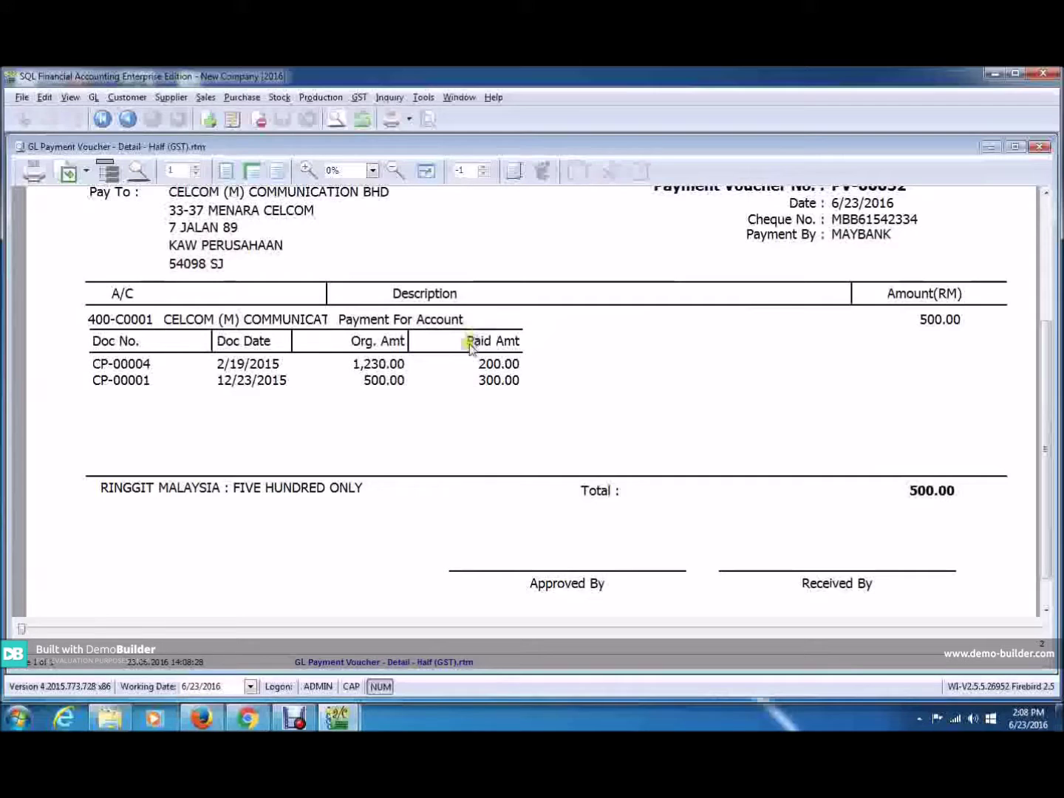
pyautogui.scroll(5, 503, 320)
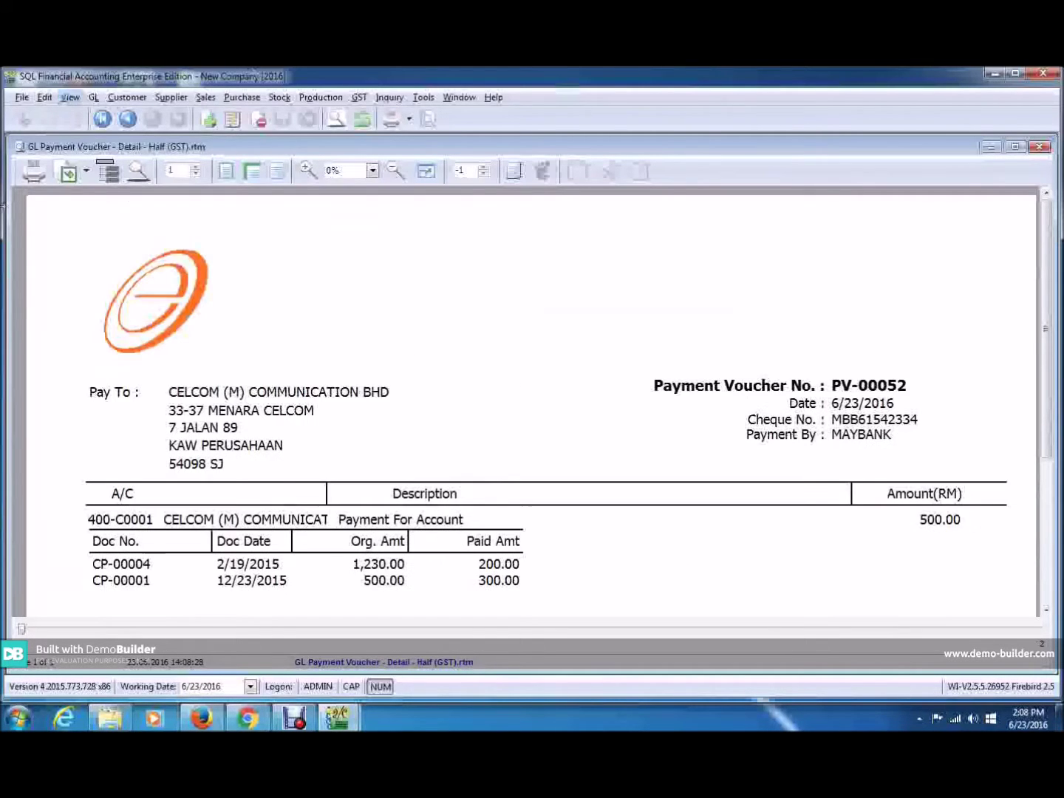
pyautogui.click(83, 174)
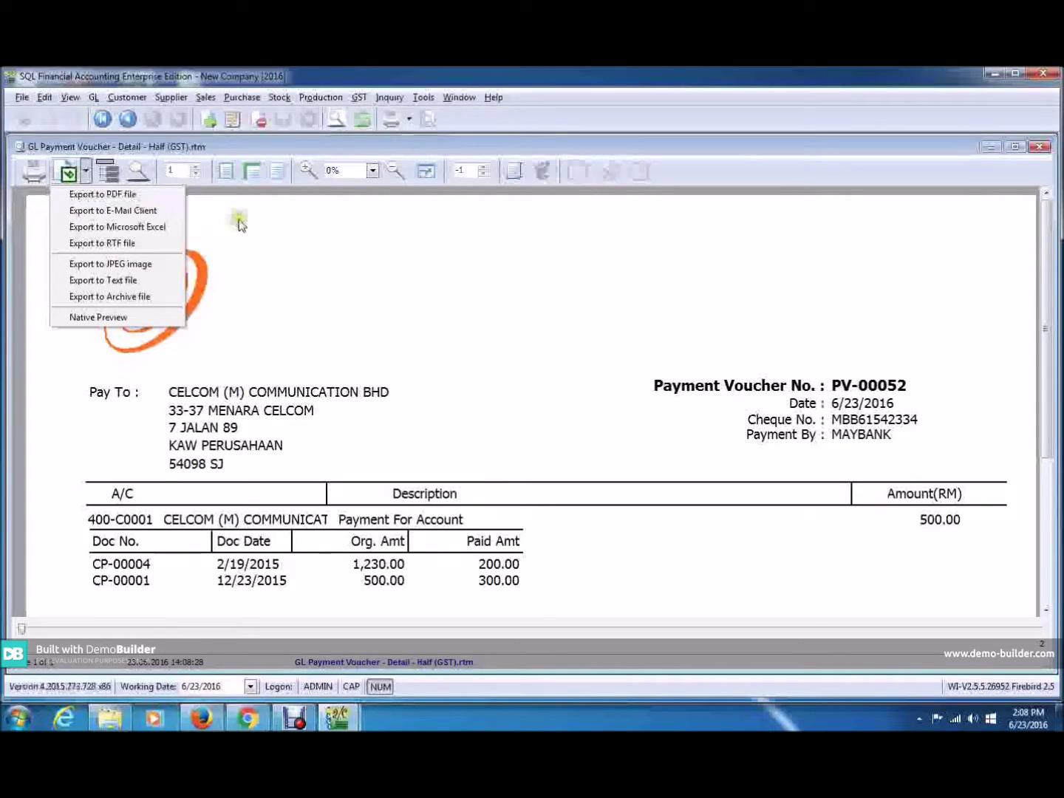
pyautogui.press('Escape')
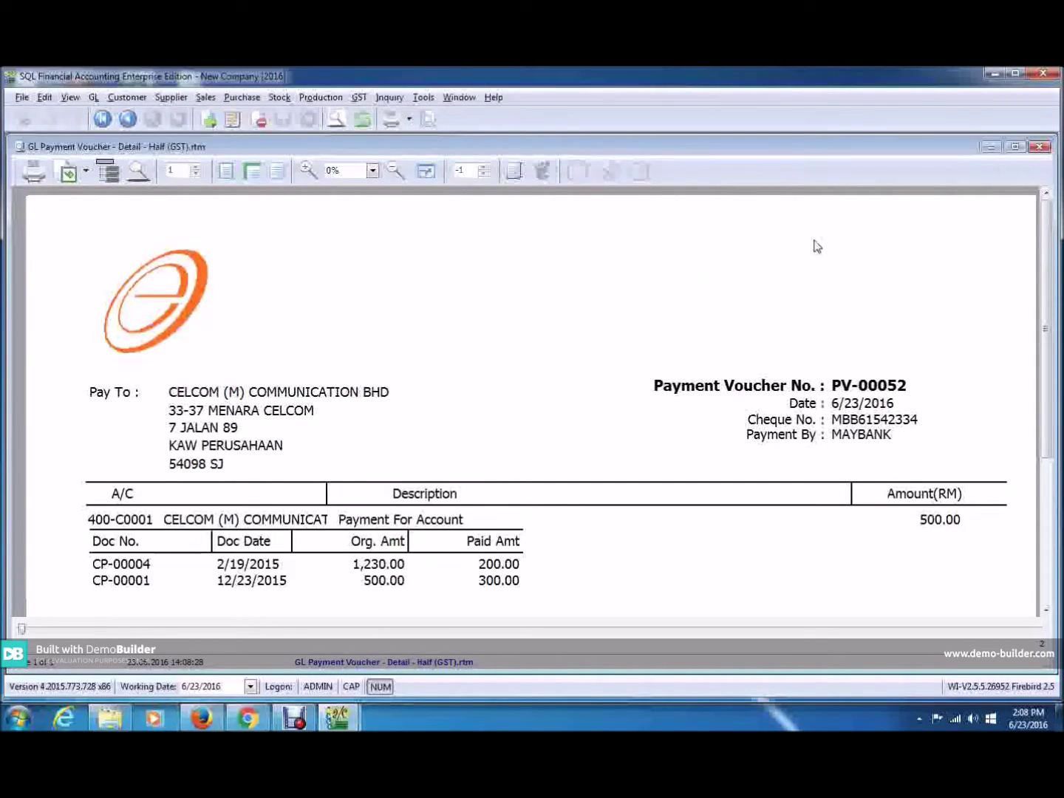
pyautogui.click(1031, 147)
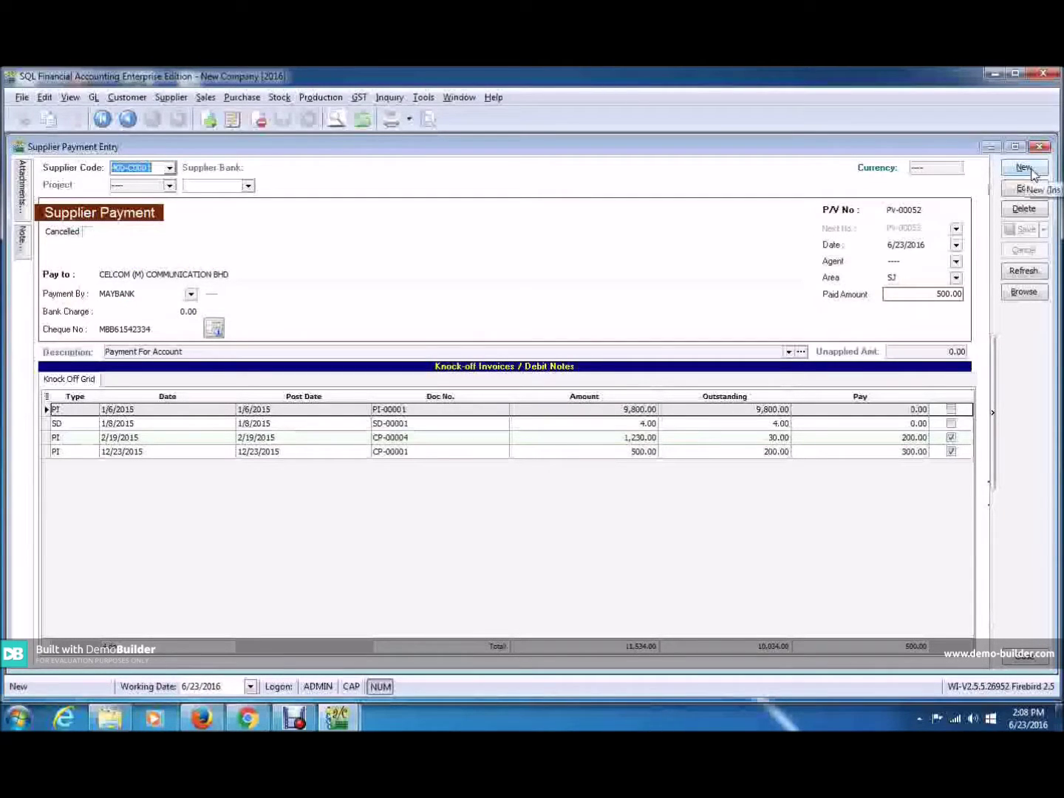
# Close the voucher preview and begin a fresh supplier payment entry.
pyautogui.click(1033, 175)
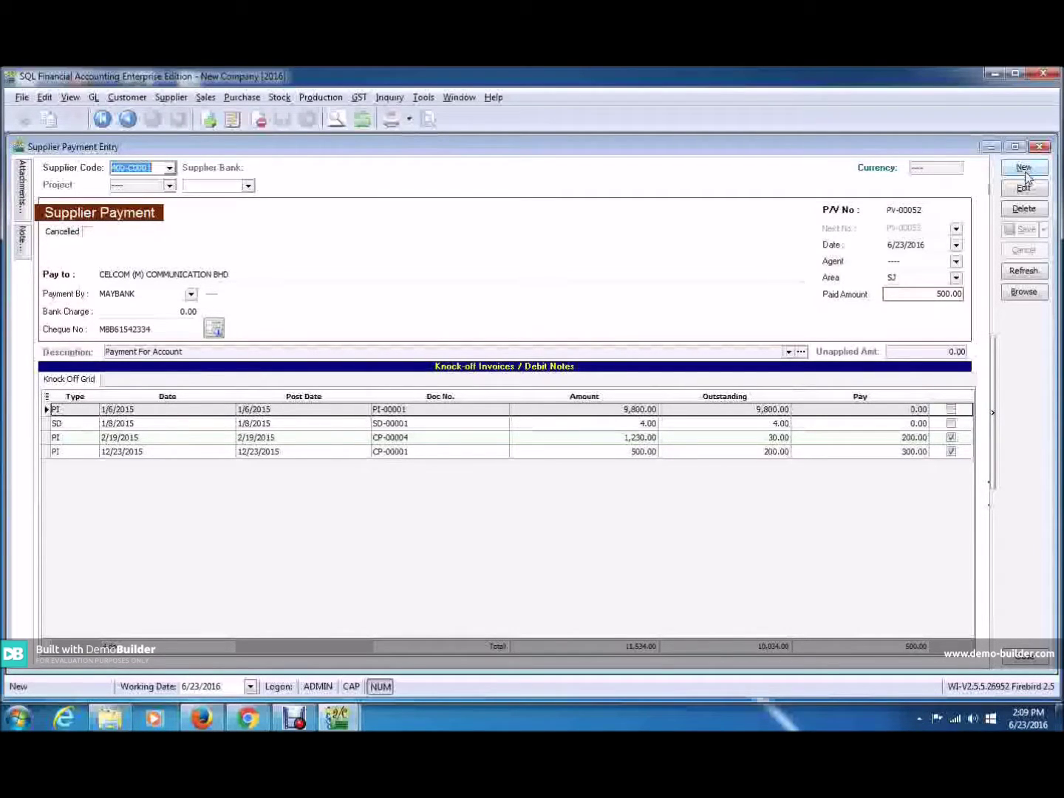
pyautogui.click(1023, 169)
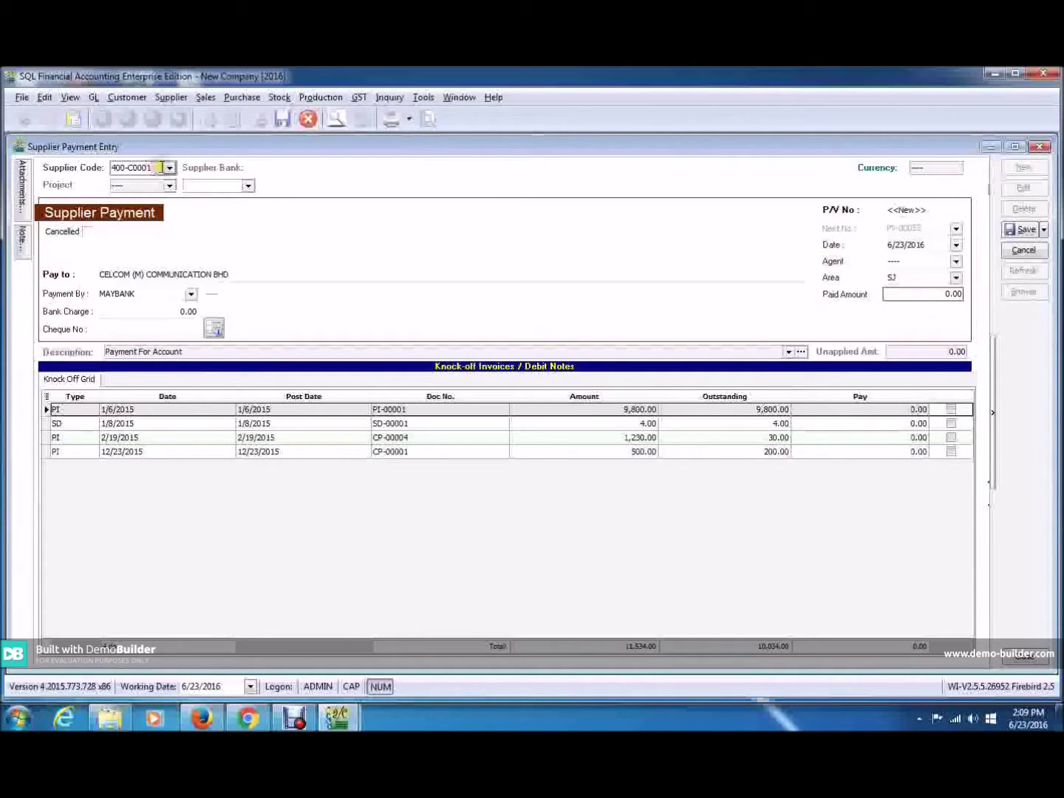
# Search supplier code 'te' and select Tenaga Nasional Berhad (405-T0001).
pyautogui.click(158, 167)
pyautogui.write('te')
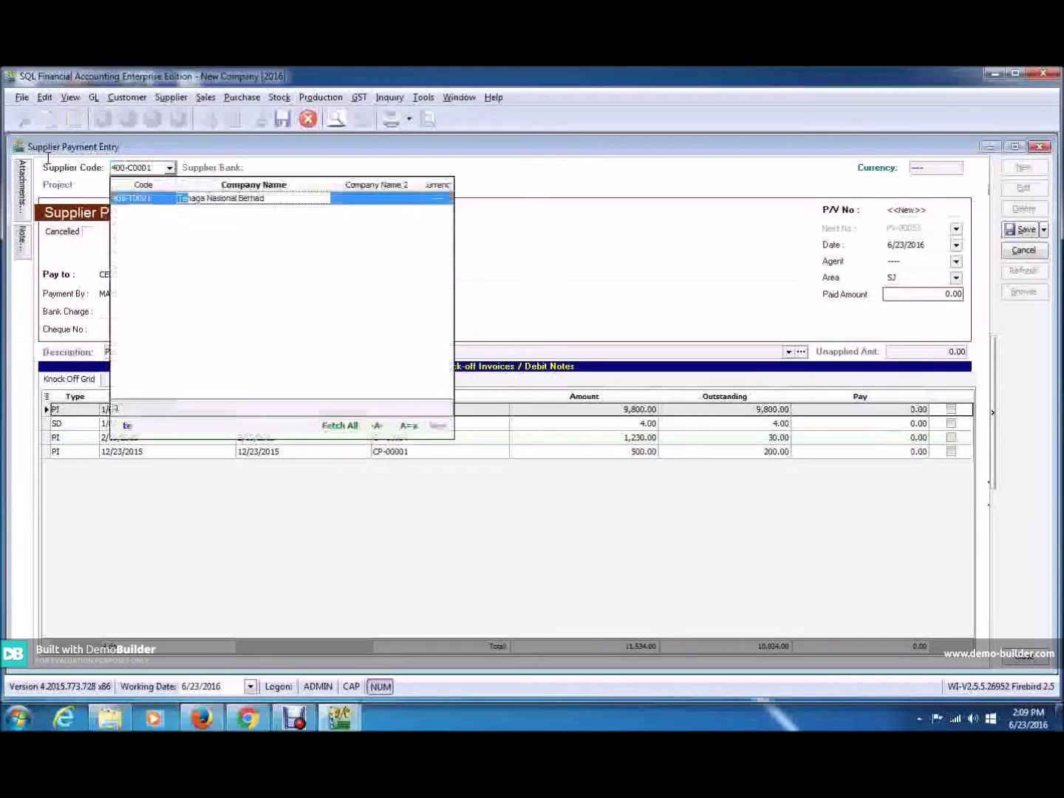
pyautogui.press('Return')
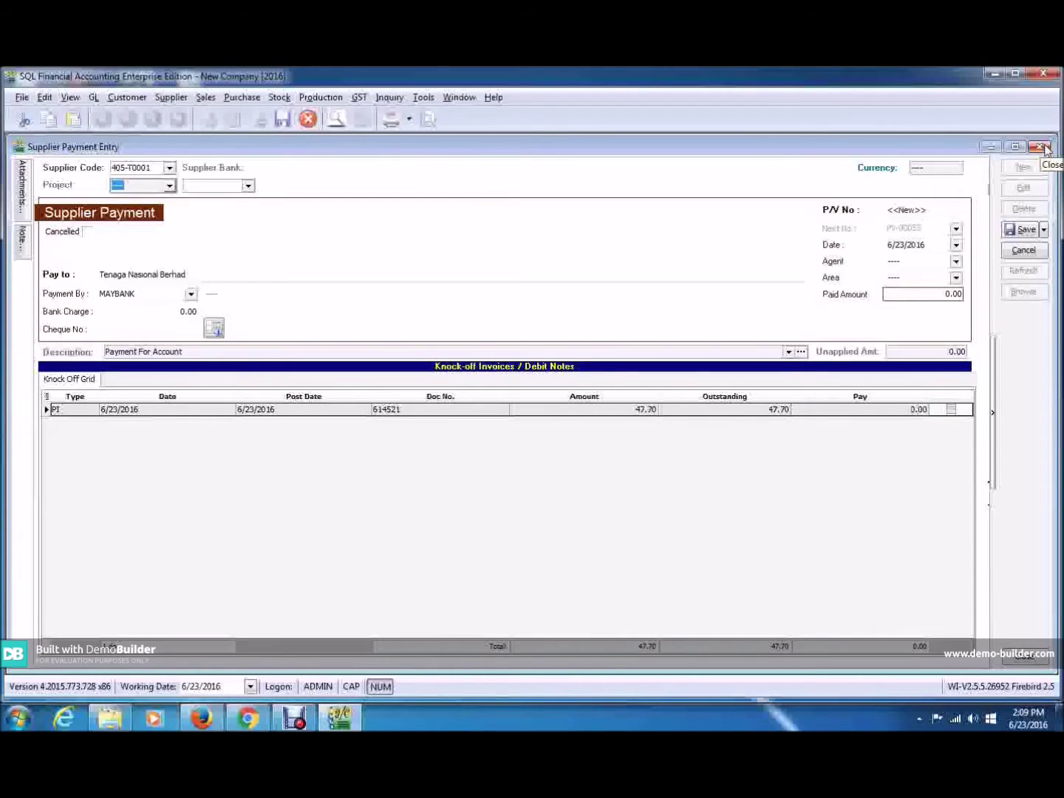
# Close the Tenaga Nasional payment form, answering the save-changes prompt.
pyautogui.click(1042, 147)
pyautogui.click(578, 412)
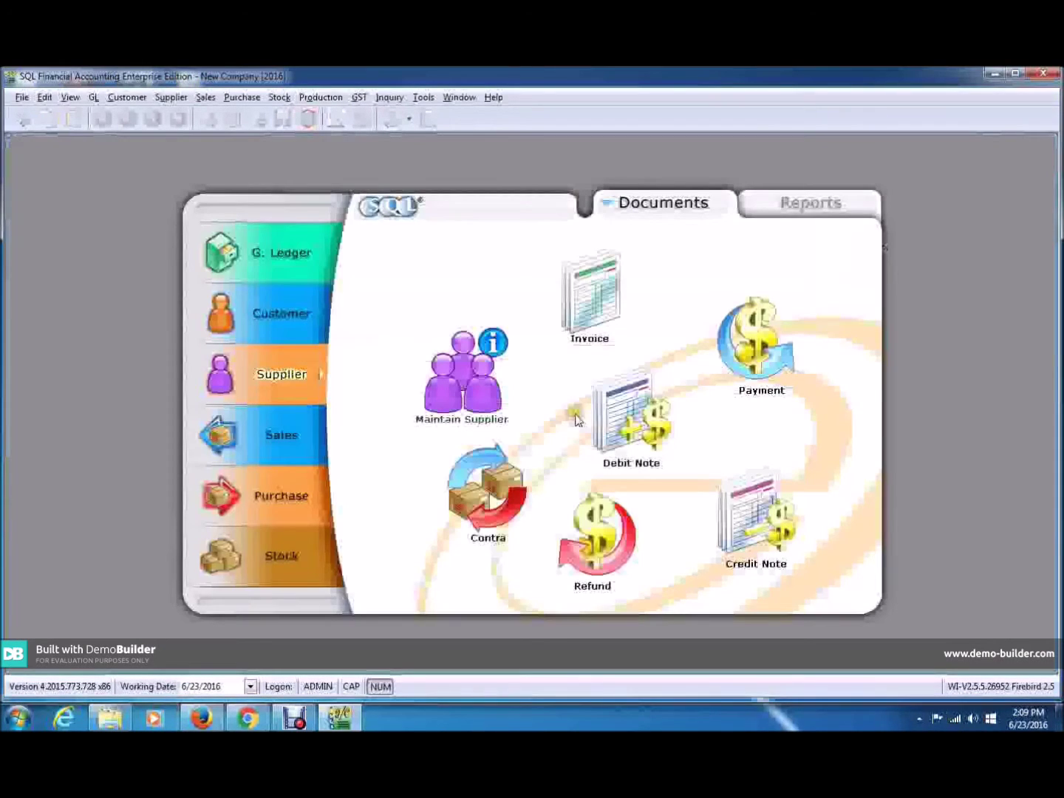